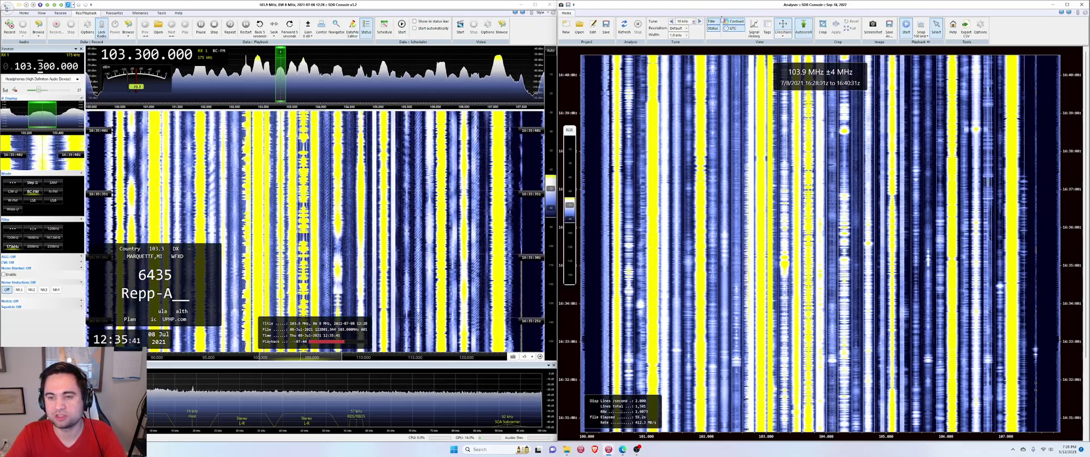
Step: Move the signal analyser window off this screen and switch to the browser showing the FMLIST myFM page
left_click_drag(818, 4, 1088, 295)
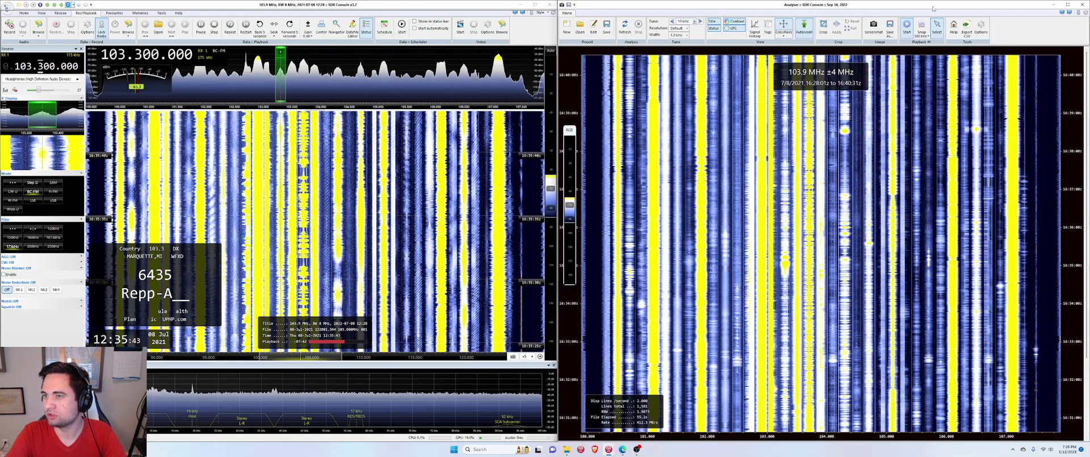
left_click_drag(934, 4, 1089, 6)
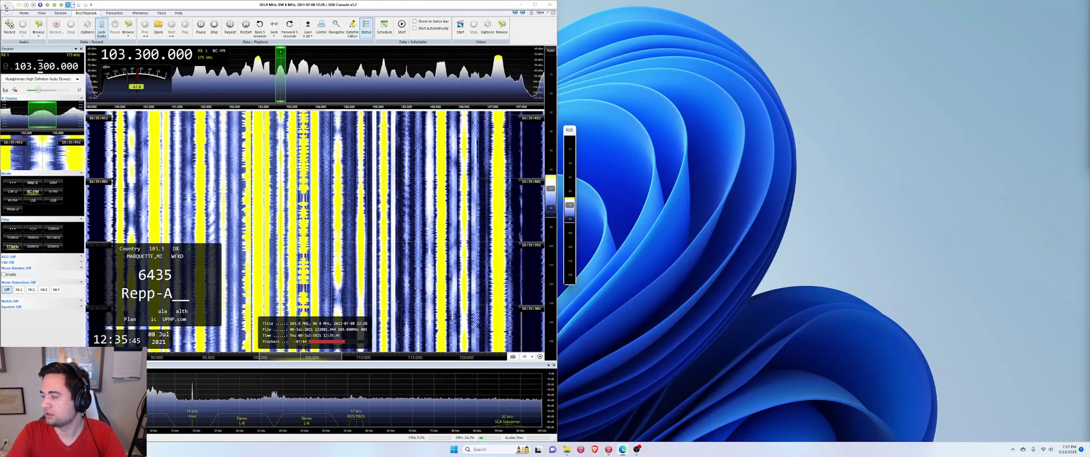
left_click(623, 449)
left_click_drag(776, 66, 1089, 57)
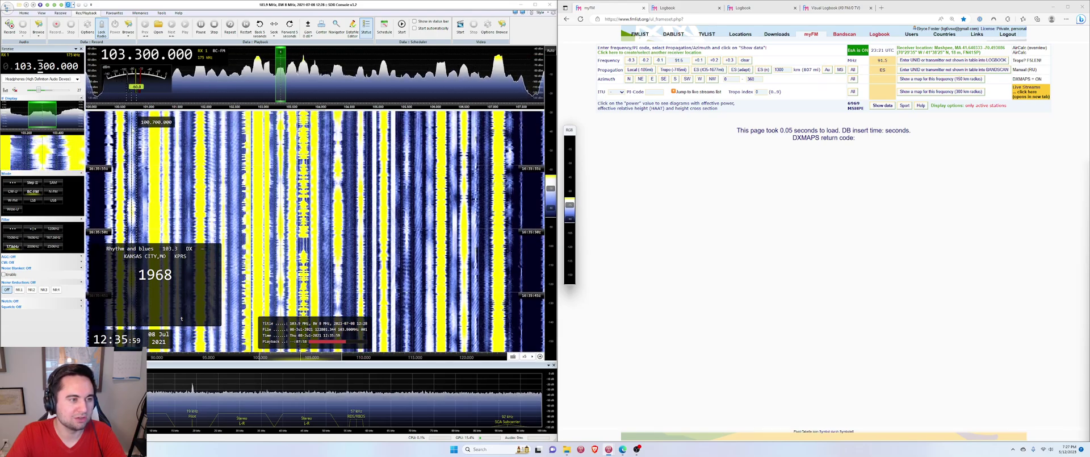
Step: Tune the receiver to 100.7 MHz and enter PI code 324E in the FMLIST station search for that frequency
left_click(133, 129)
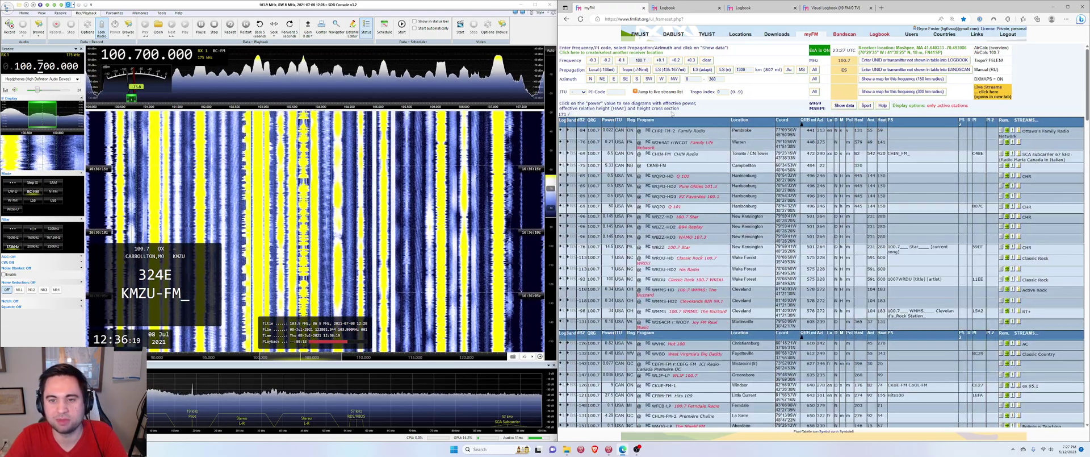
left_click(616, 92)
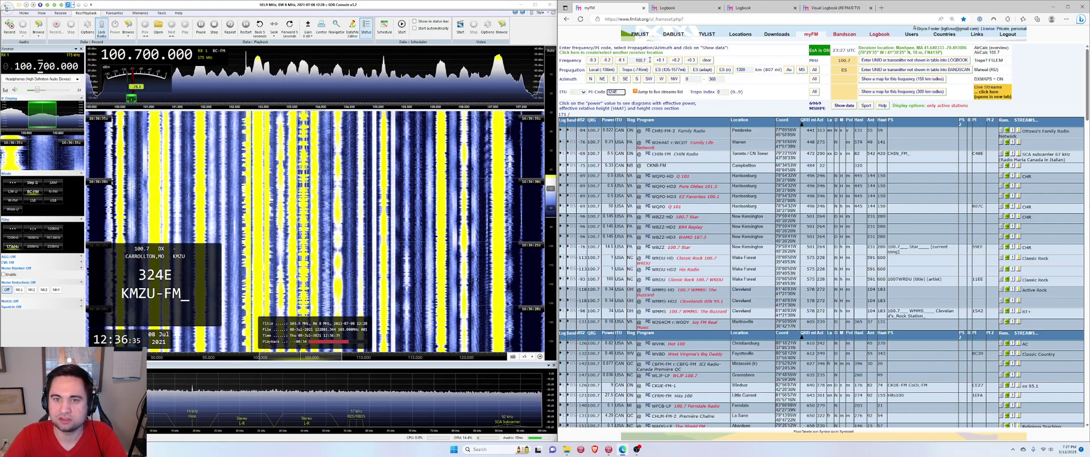
left_click(645, 61)
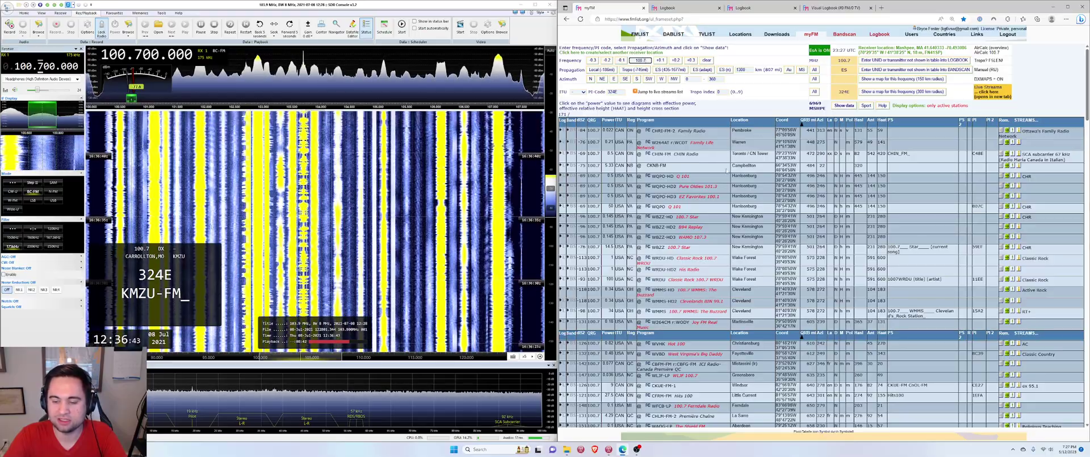
Step: Lower the receiver's audio volume and filter the 100.7 MHz station list by PI code 324E and azimuth W
scroll(725, 170, "down", 15)
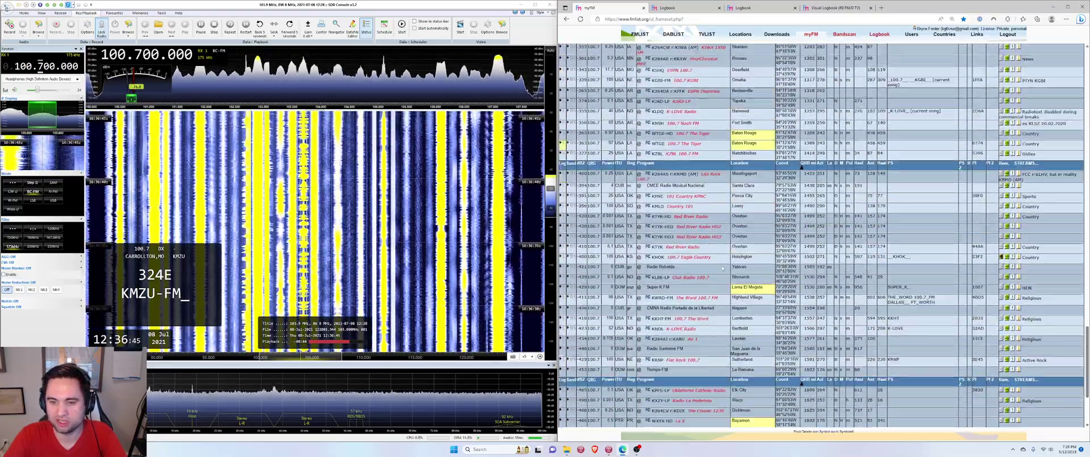
scroll(723, 267, "down", 2)
left_click(33, 90)
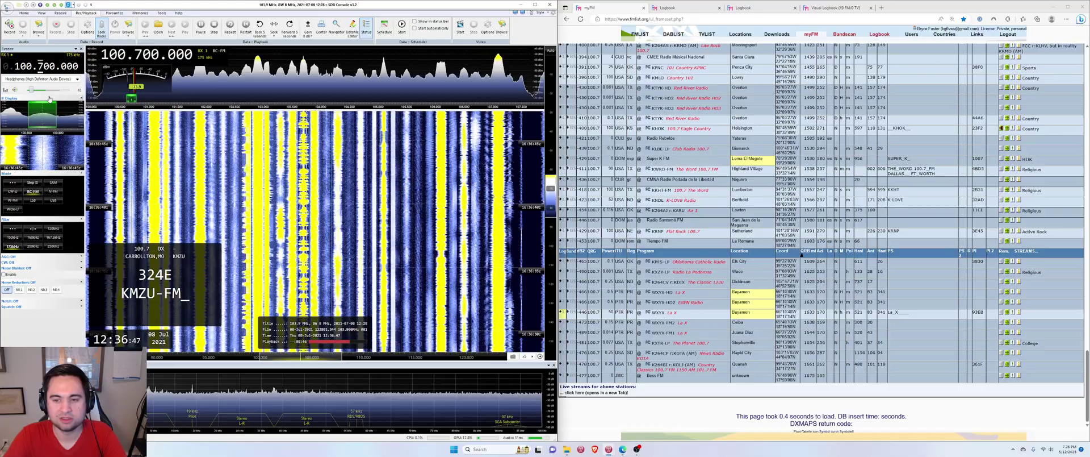
scroll(879, 269, "up", 15)
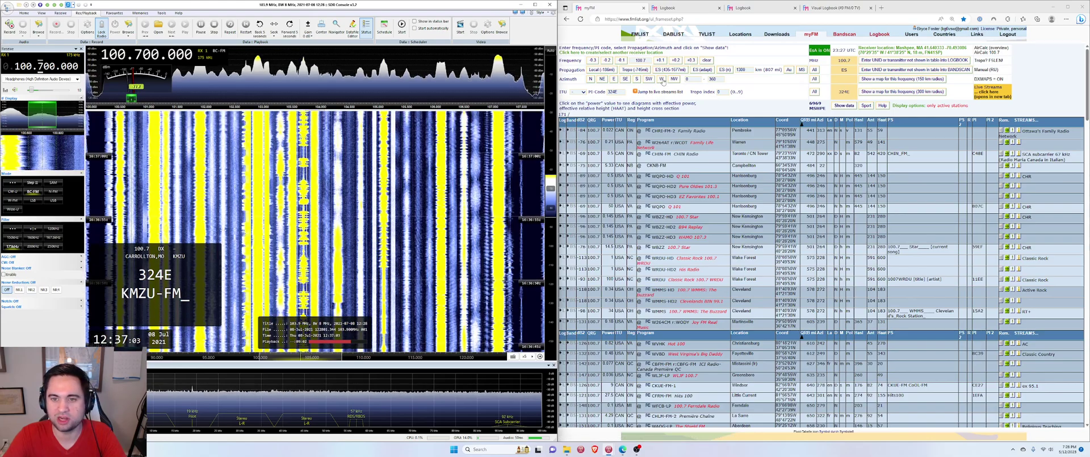
left_click(663, 80)
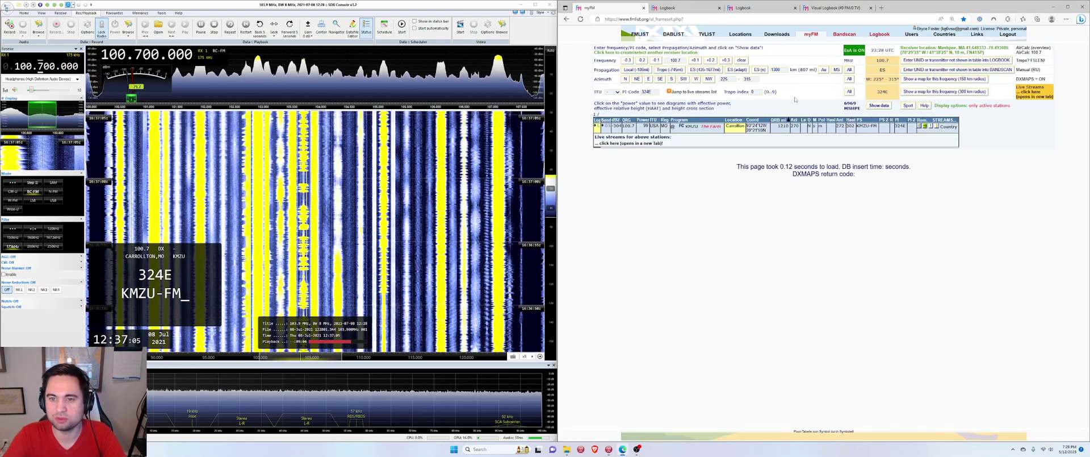
Step: Clear the PI code filter and browse the list of all stations on 100.7 MHz
double_click(649, 92)
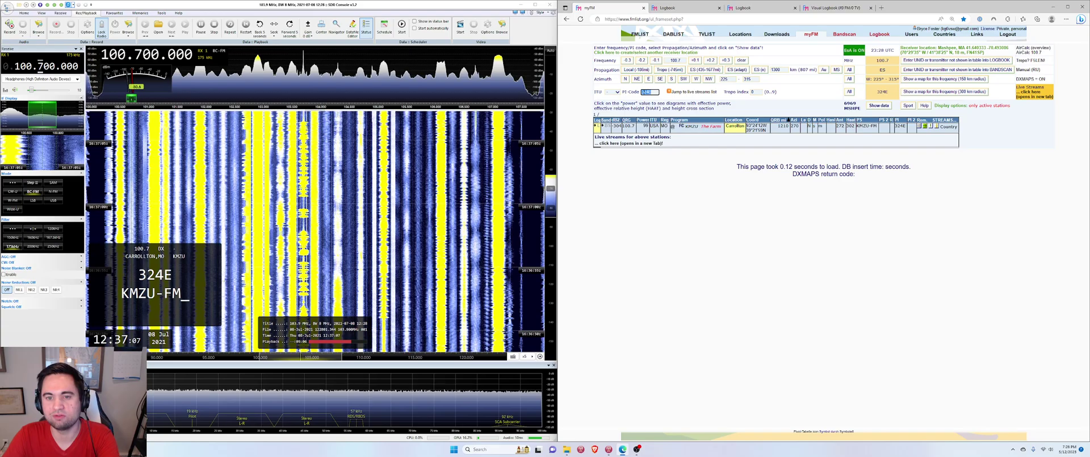
key("BackSpace")
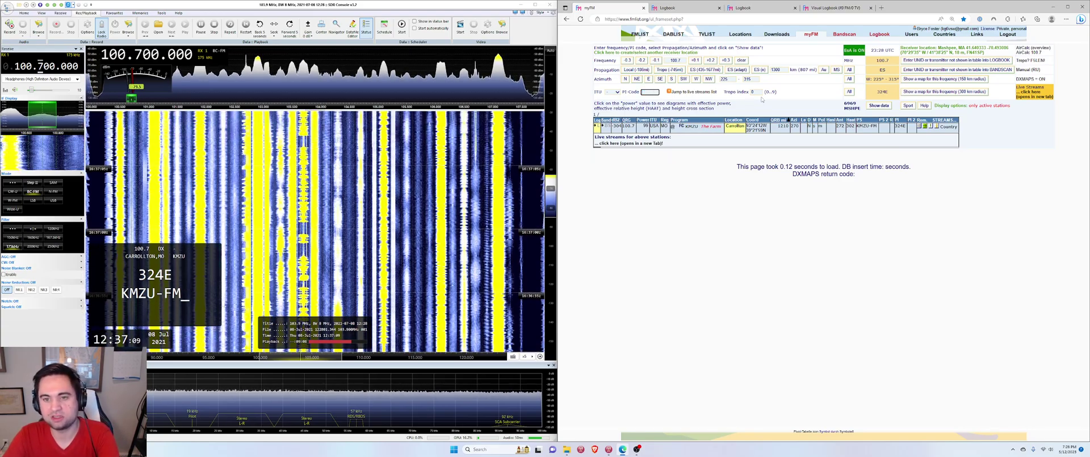
key("Return")
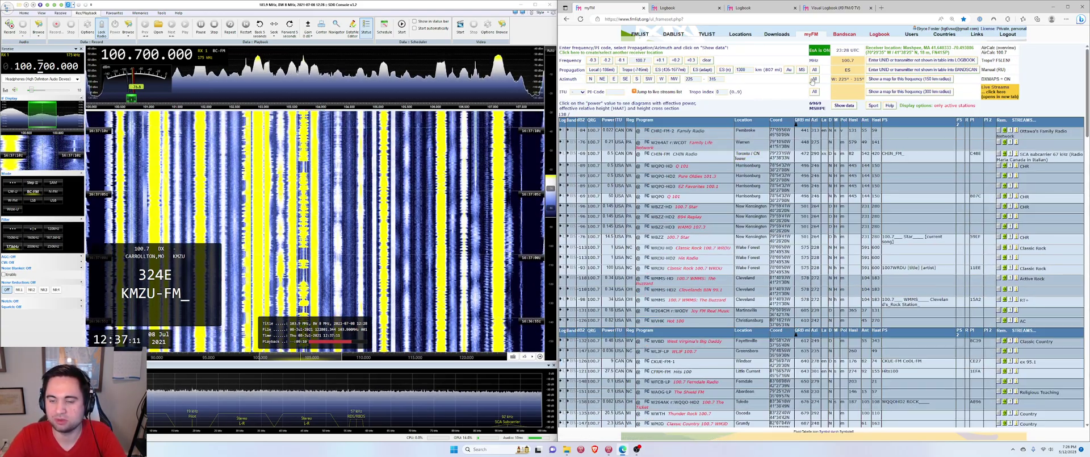
scroll(734, 185, "down", 12)
scroll(732, 171, "up", 15)
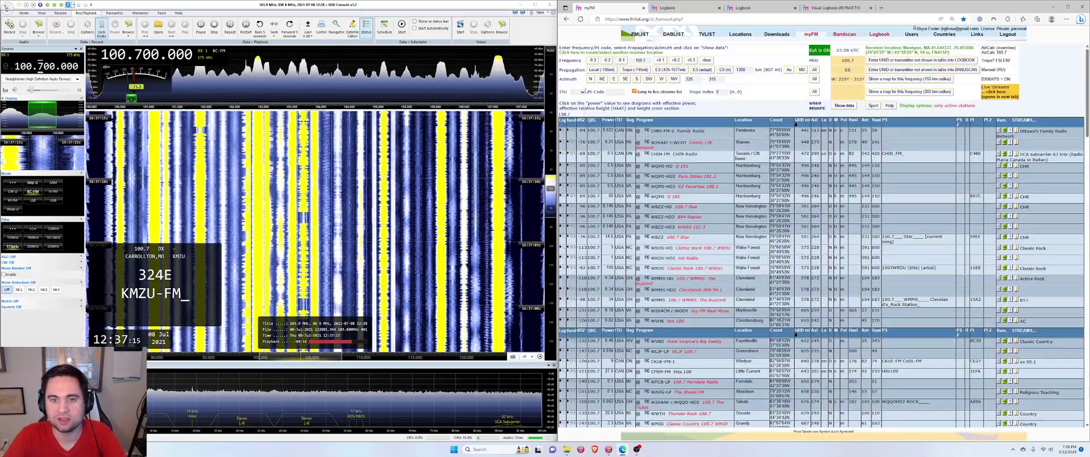
Step: Filter the stations by PI code 324E again and open a logbook entry for KMZU in Carrollton
left_click(610, 92)
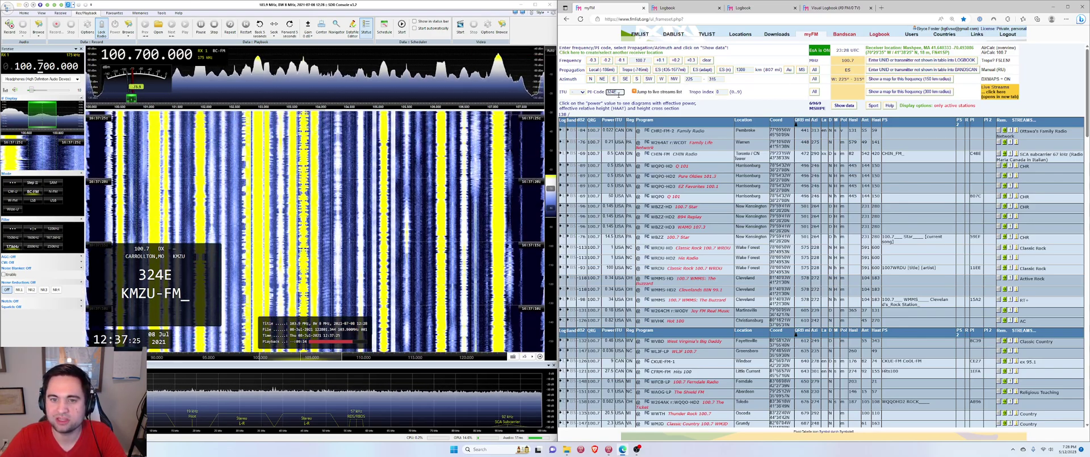
double_click(617, 92)
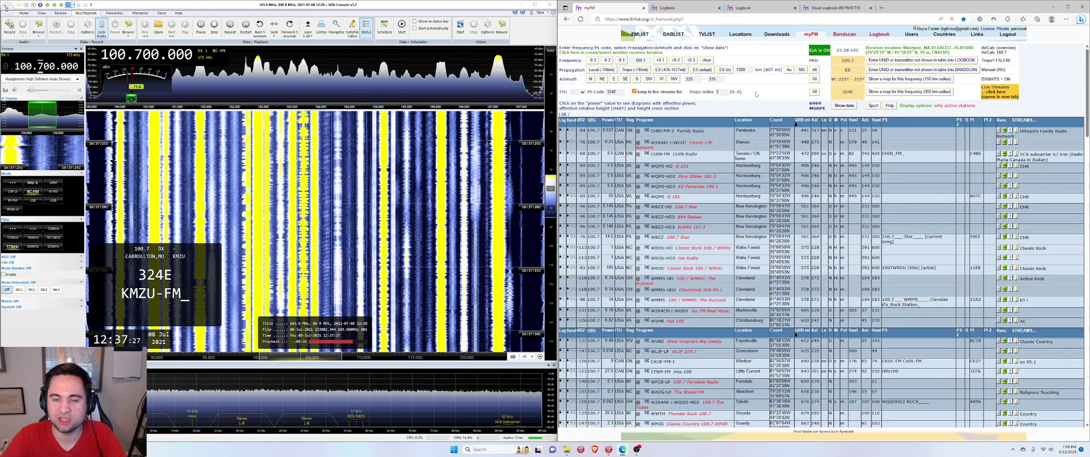
double_click(616, 92)
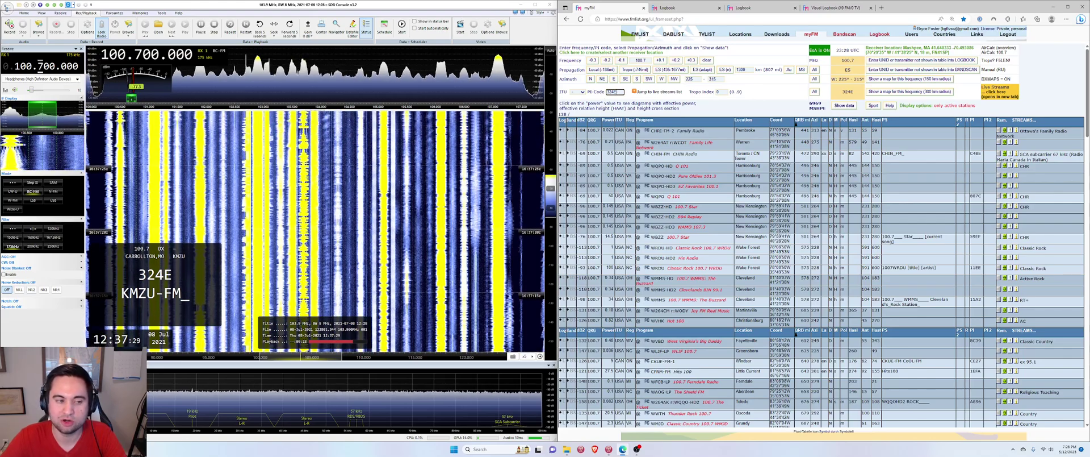
key("Return")
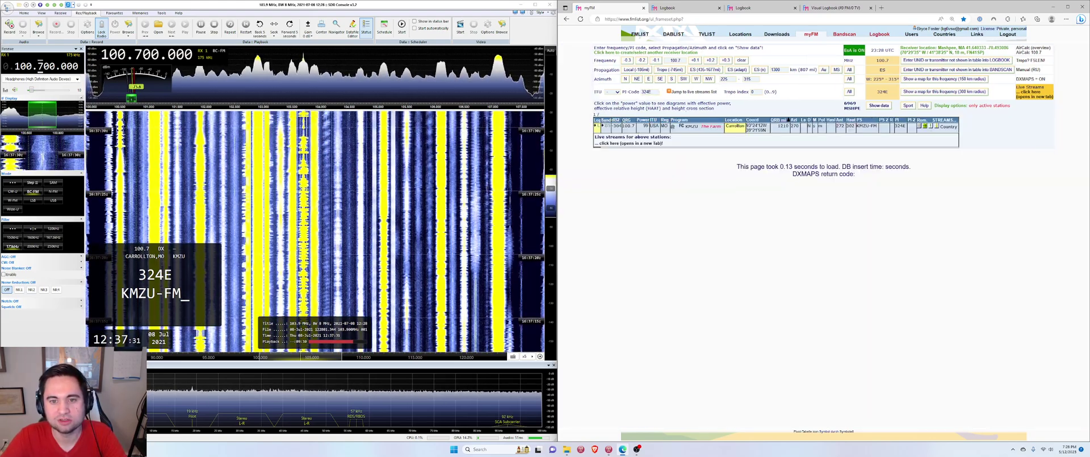
left_click(596, 126)
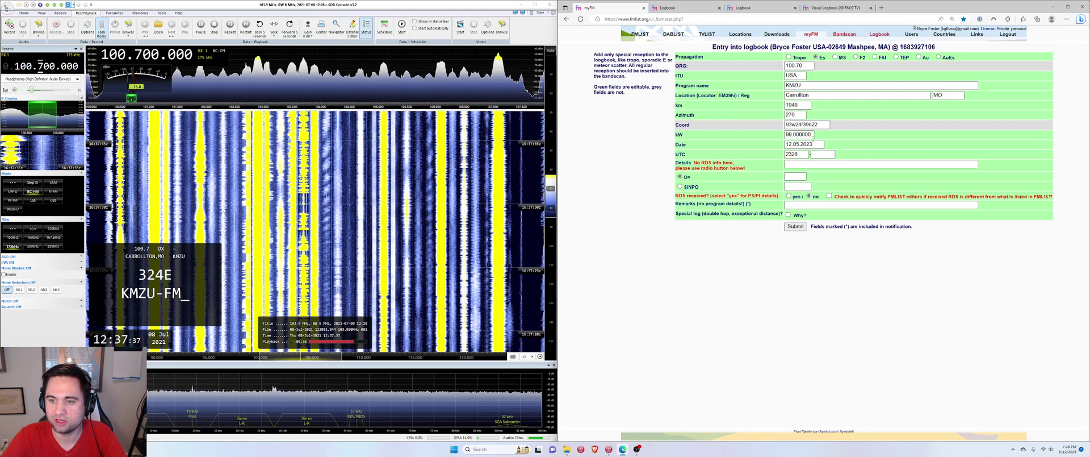
Step: Set the logbook entry's reception date to 08.07.2021
left_click(808, 146)
left_click(800, 155)
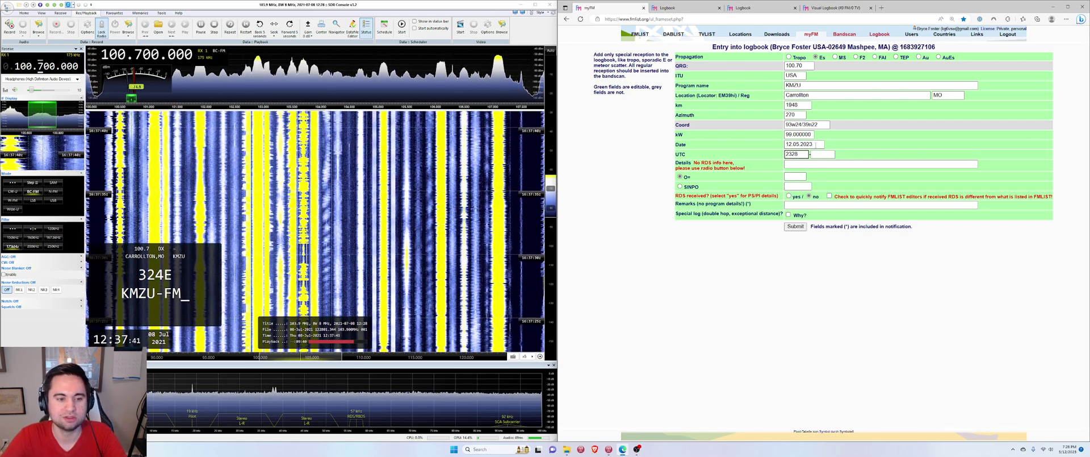
left_click_drag(817, 145, 772, 143)
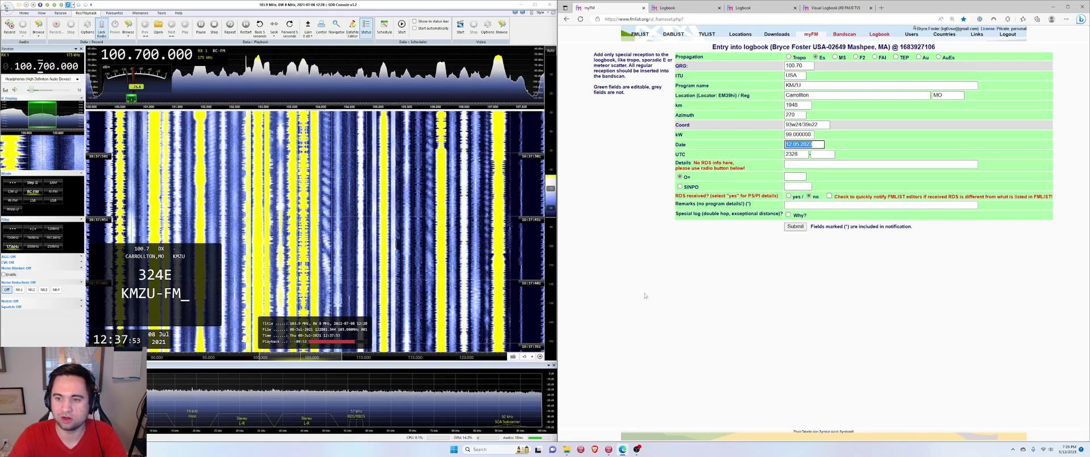
type("08")
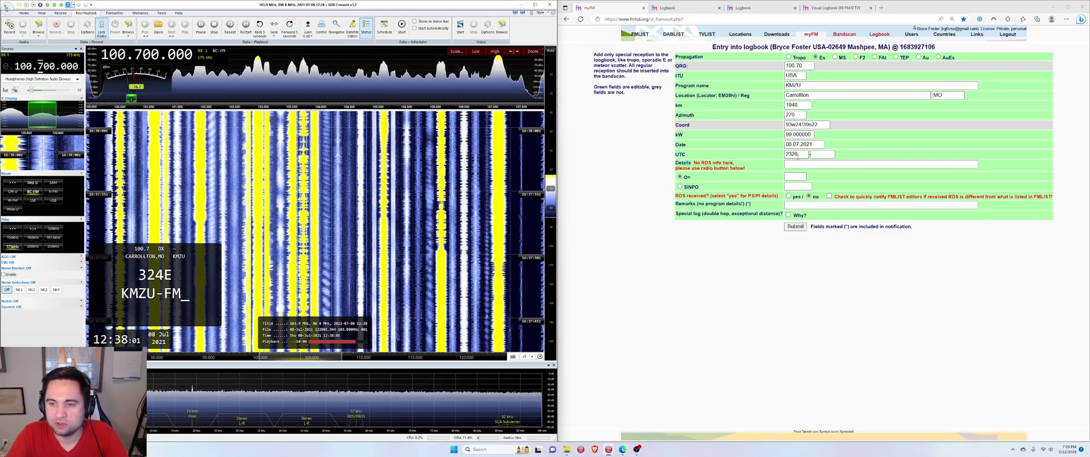
Step: Set the entry's UTC reception period to 1630 through 1640
key("Tab")
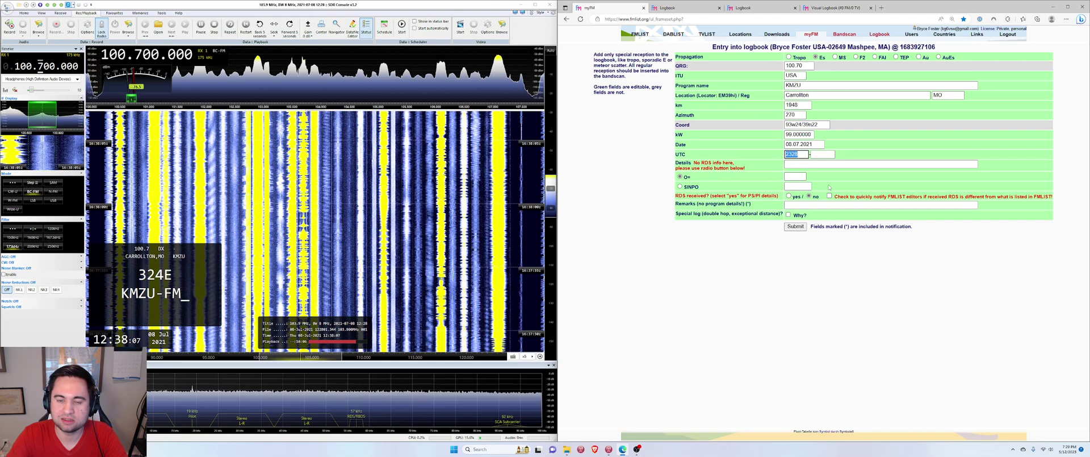
type("16")
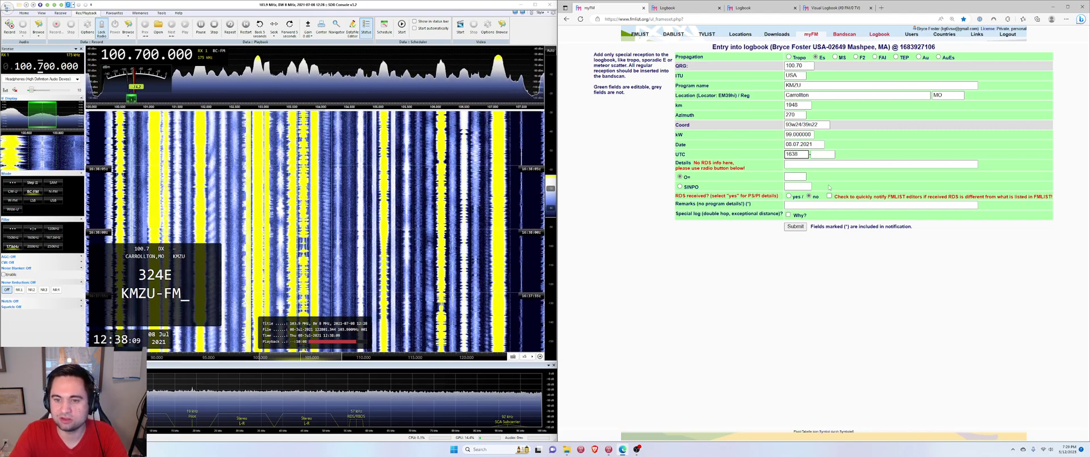
left_click(817, 155)
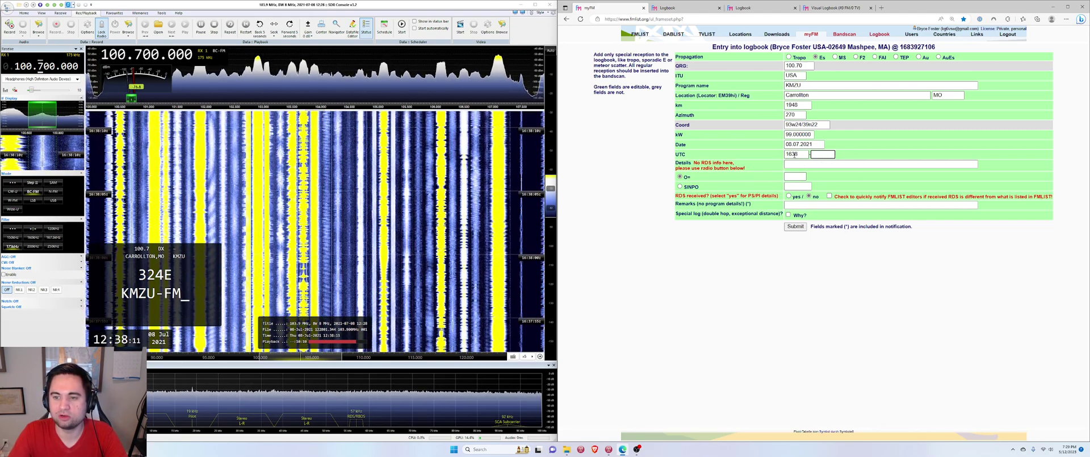
double_click(804, 154)
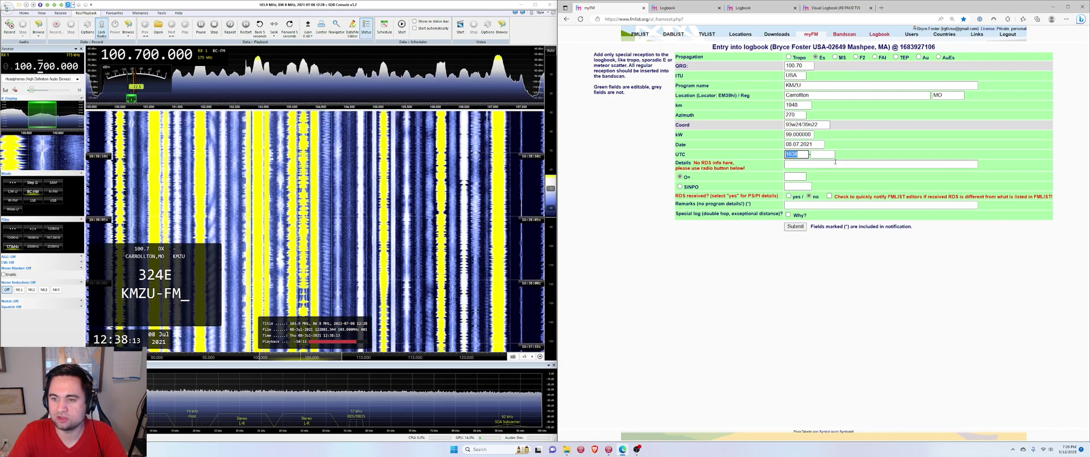
left_click(822, 154)
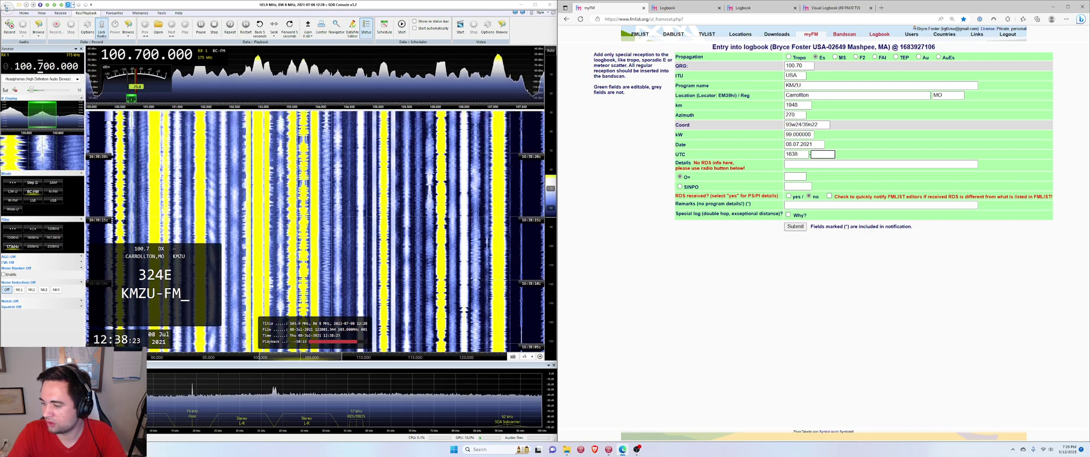
left_click_drag(803, 157, 797, 154)
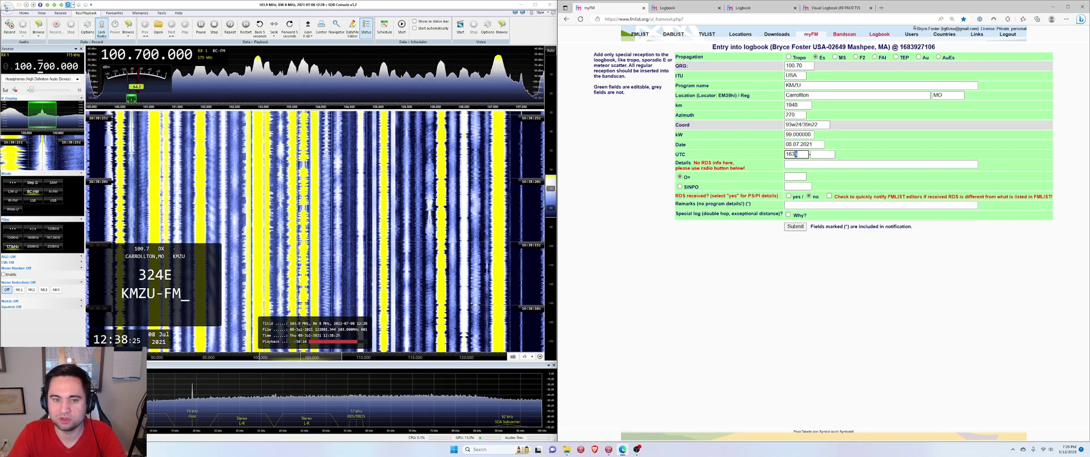
type("0")
key("Tab")
type("1640")
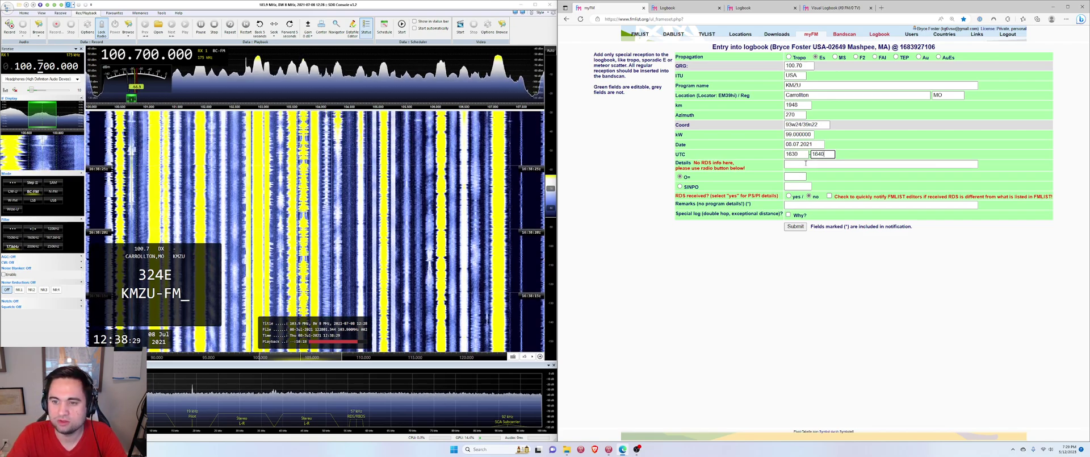
Step: Enter RDS as the reception details and mark RDS as received
left_click(806, 163)
type("R")
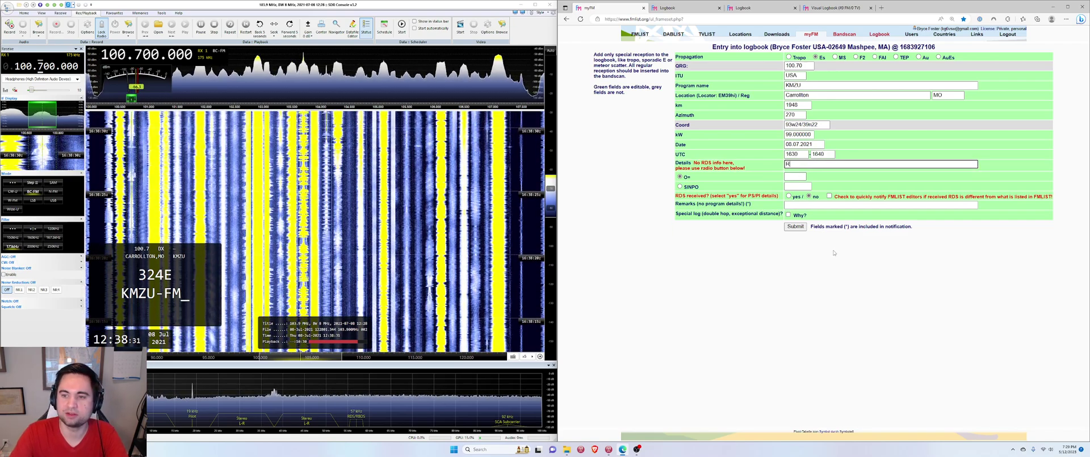
type("DS")
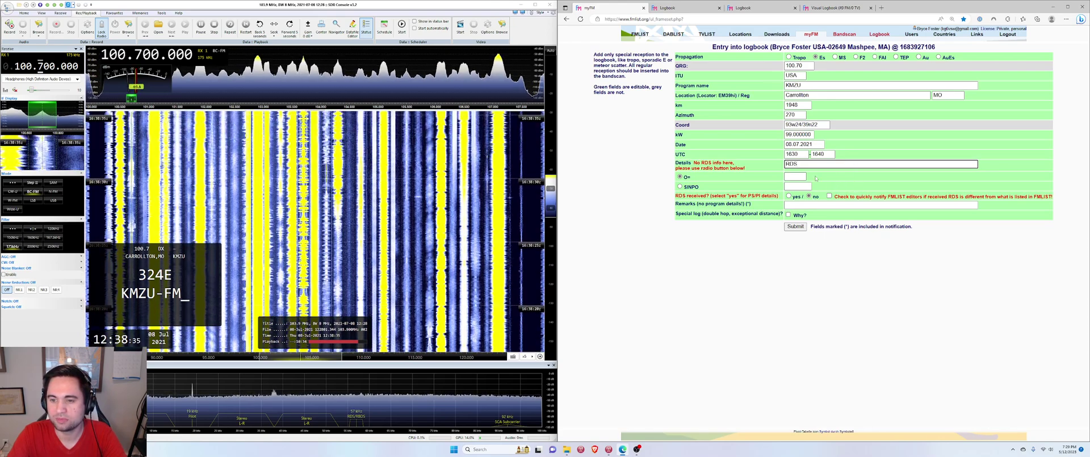
left_click(789, 196)
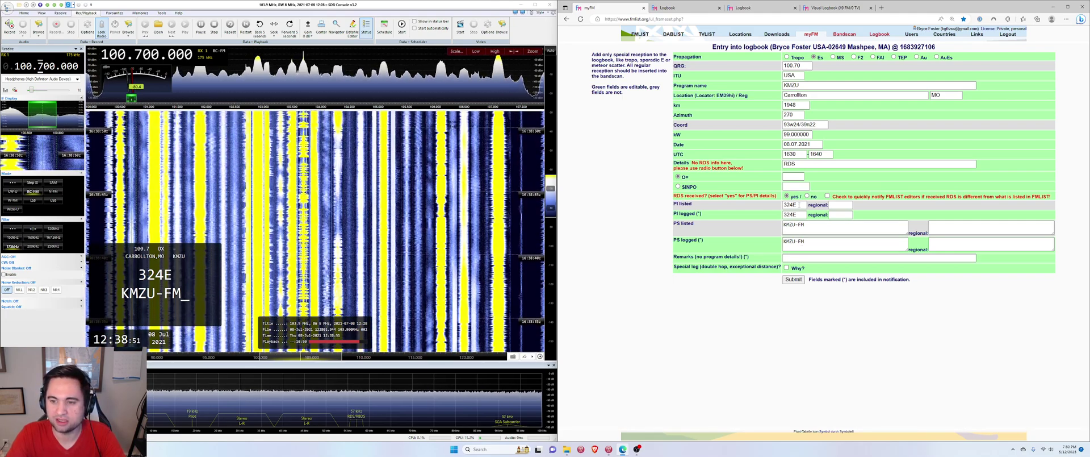
Step: Submit the KMZU logbook entry
left_click(817, 249)
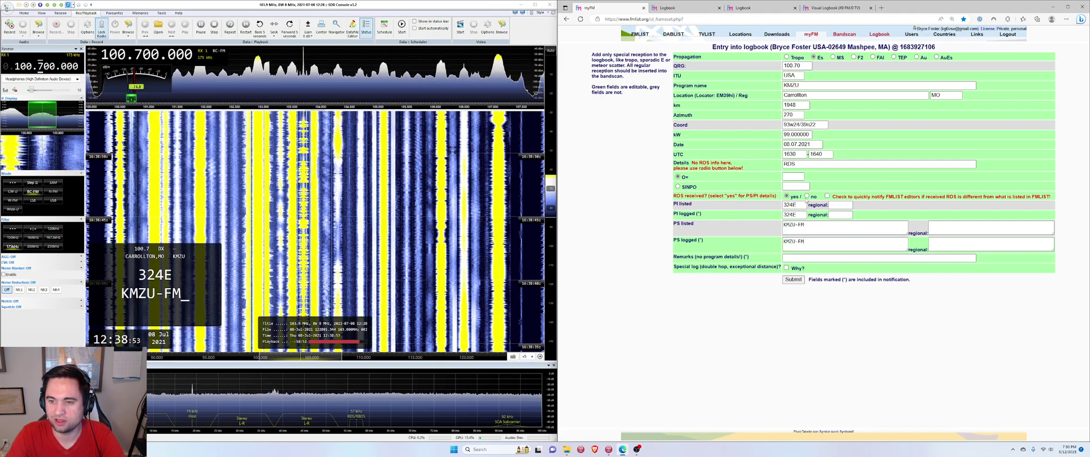
left_click(824, 163)
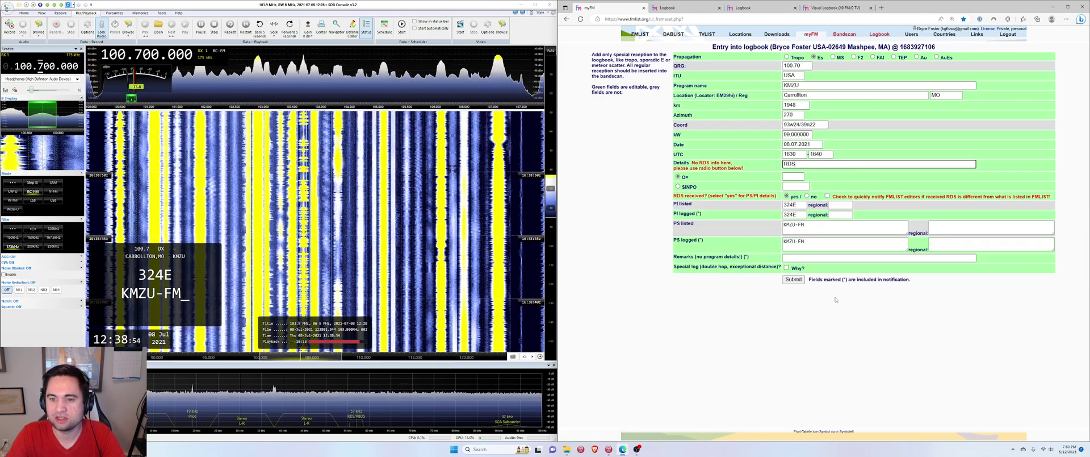
left_click(793, 280)
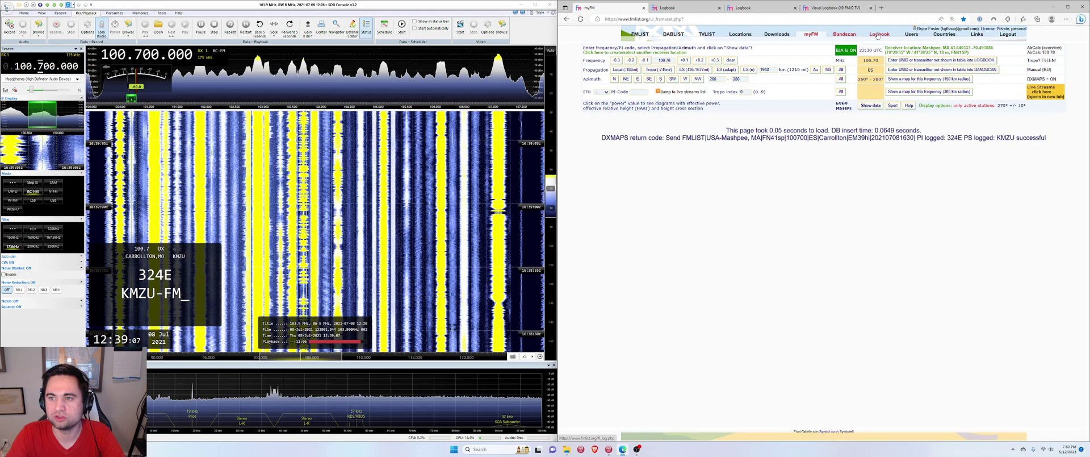
Step: Close the two extra logbook tabs and bring up the remaining logbook list for 2021-07-08 at a readable size
left_click(806, 8)
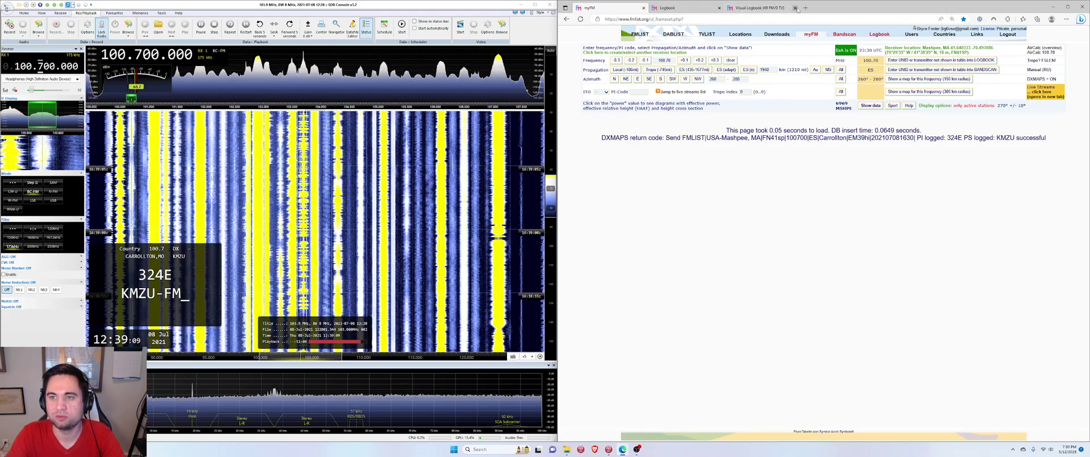
left_click(806, 8)
left_click(685, 8)
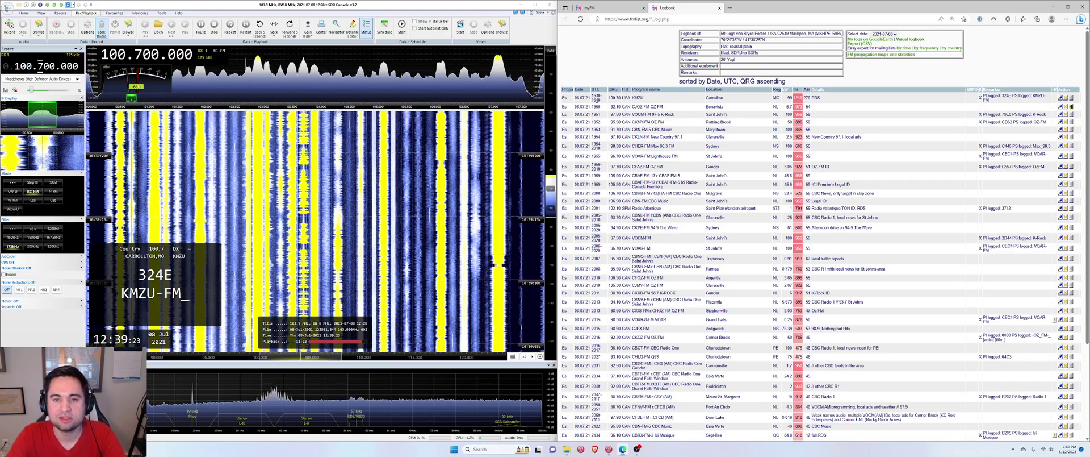
scroll(599, 112, "up", 5, "ctrl")
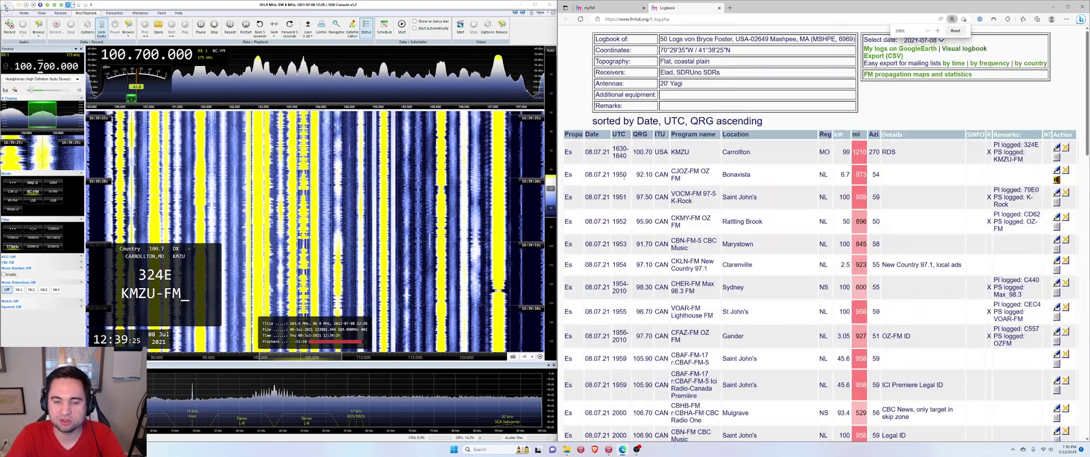
scroll(625, 176, "down", 1, "ctrl")
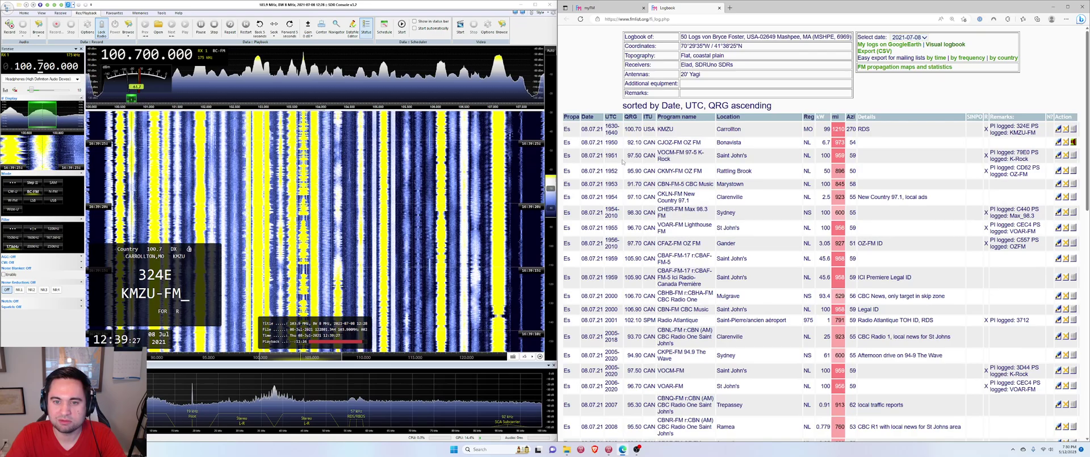
Step: Check the UTC period and the logged PI and PS remarks of the KMZU entry
left_click_drag(619, 136, 607, 125)
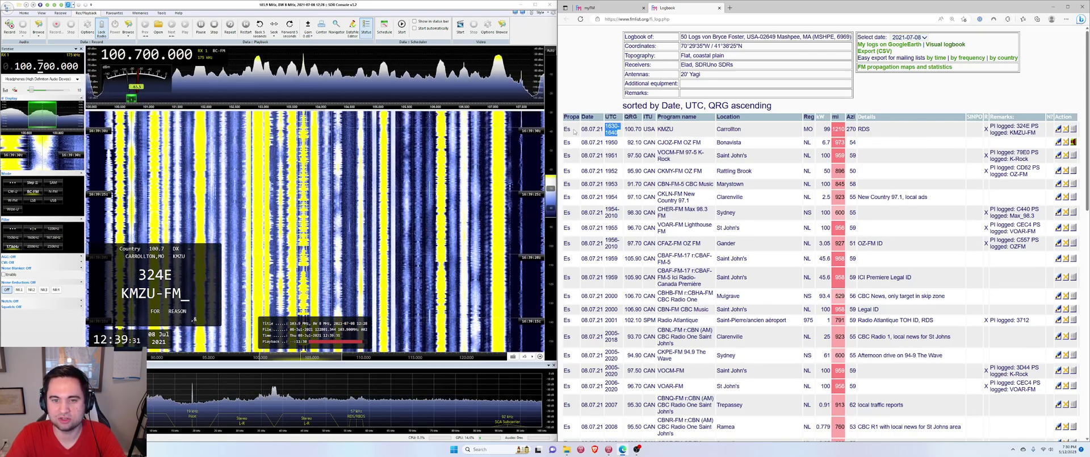
triple_click(1013, 129)
left_click(902, 184)
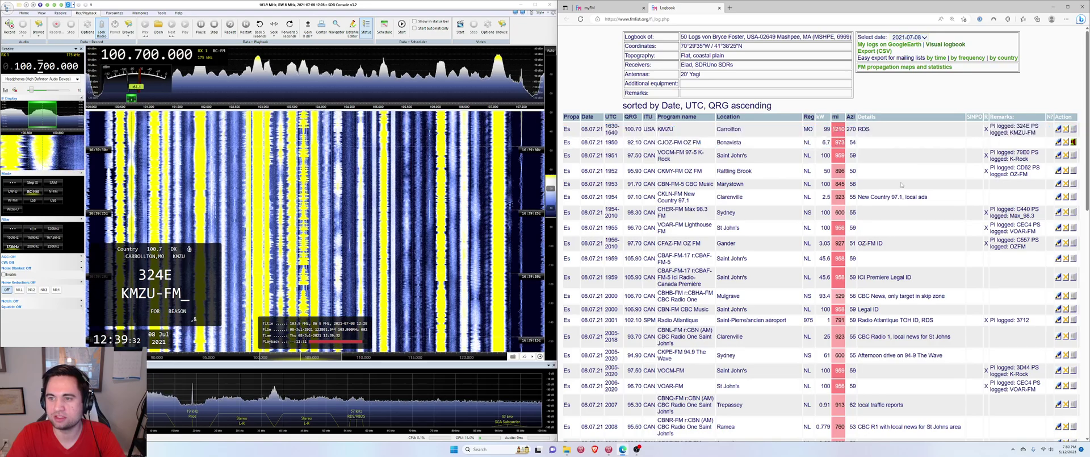
Step: Browse the logbook's selectable years and dates, leaving the current date selection in place
left_click(911, 39)
scroll(902, 136, "up", 3)
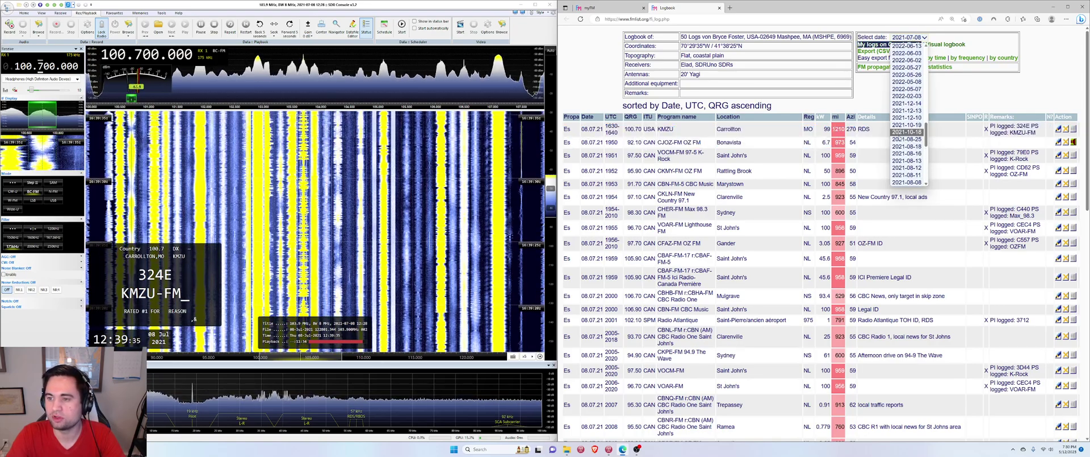
scroll(901, 138, "up", 10)
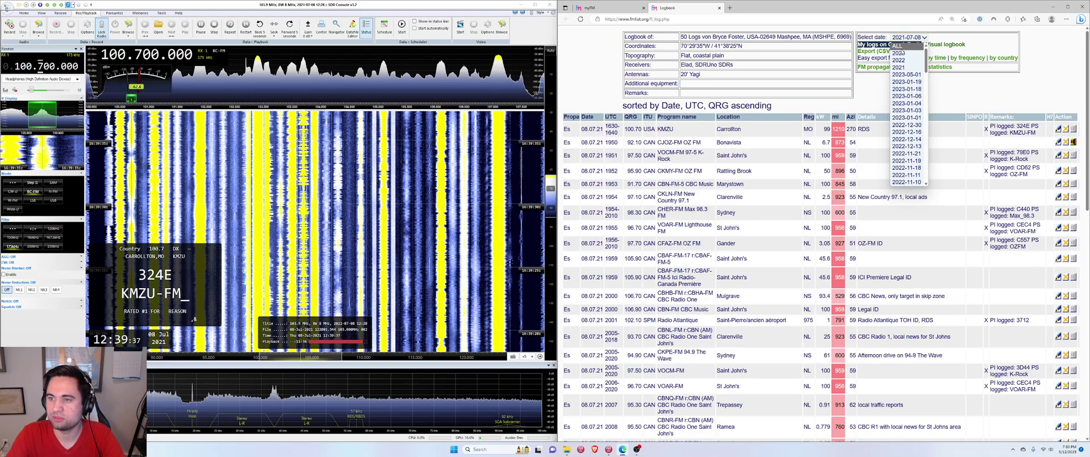
scroll(909, 121, "down", 6)
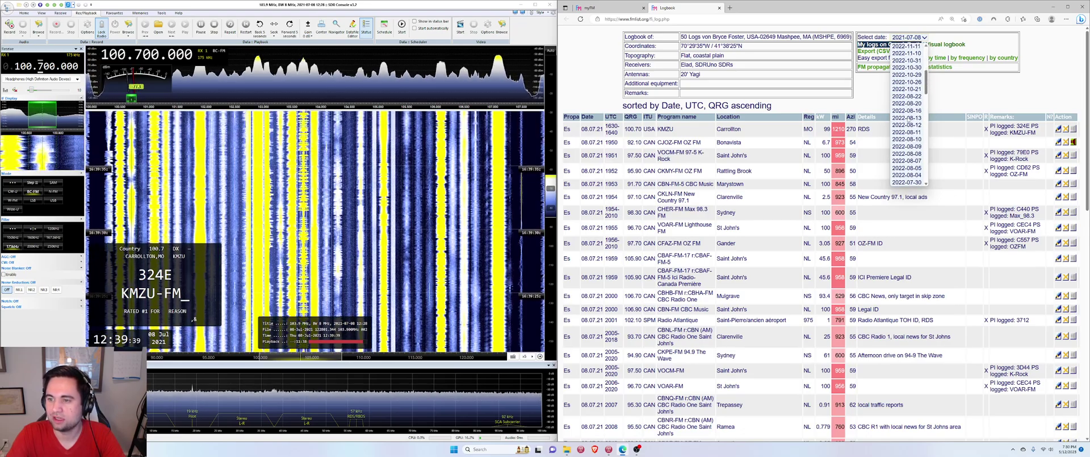
scroll(909, 121, "down", 10)
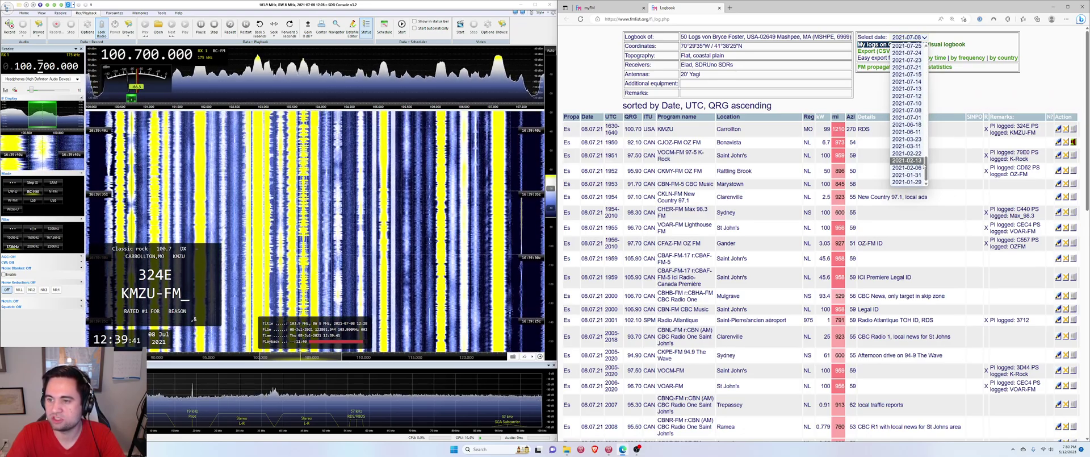
left_click_drag(924, 165, 925, 50)
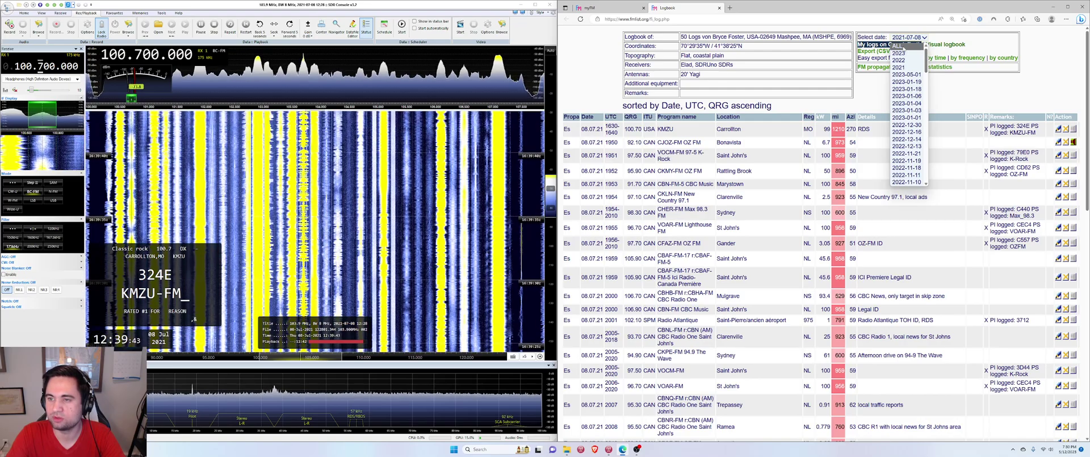
left_click(969, 39)
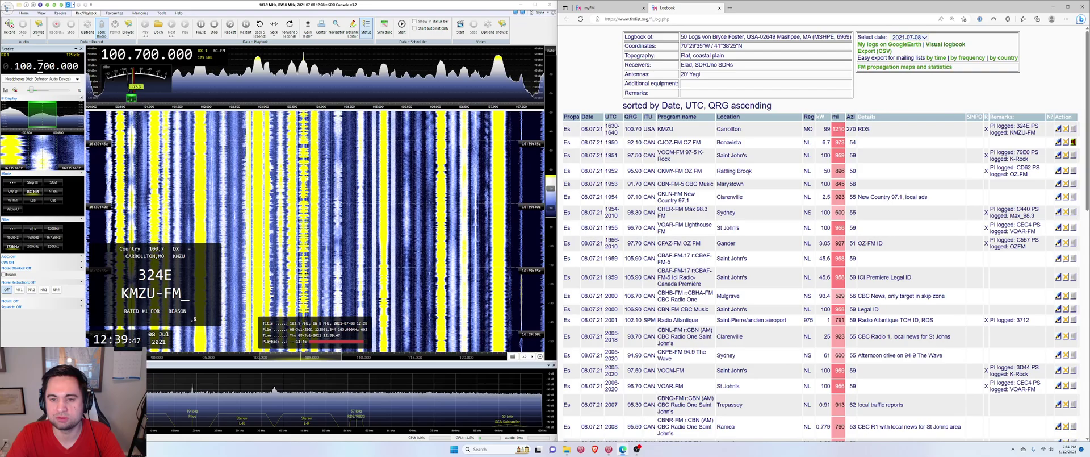
Step: Return to the myFM search and show the station data for 100.9 MHz
left_click(596, 9)
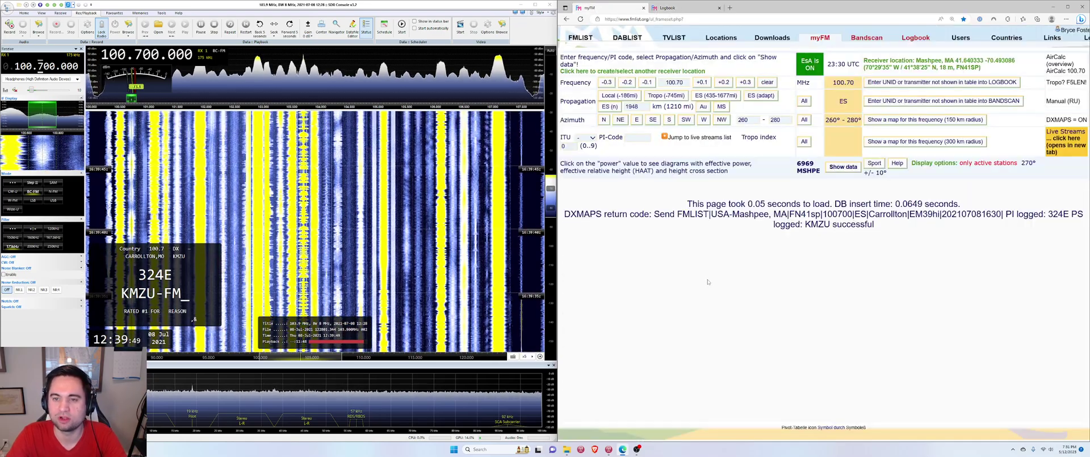
left_click(15, 91)
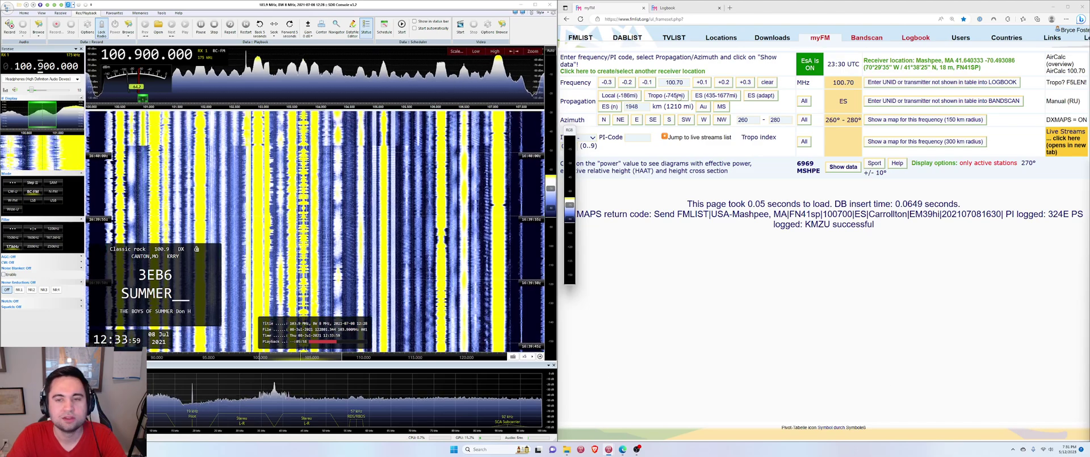
left_click_drag(677, 82, 683, 82)
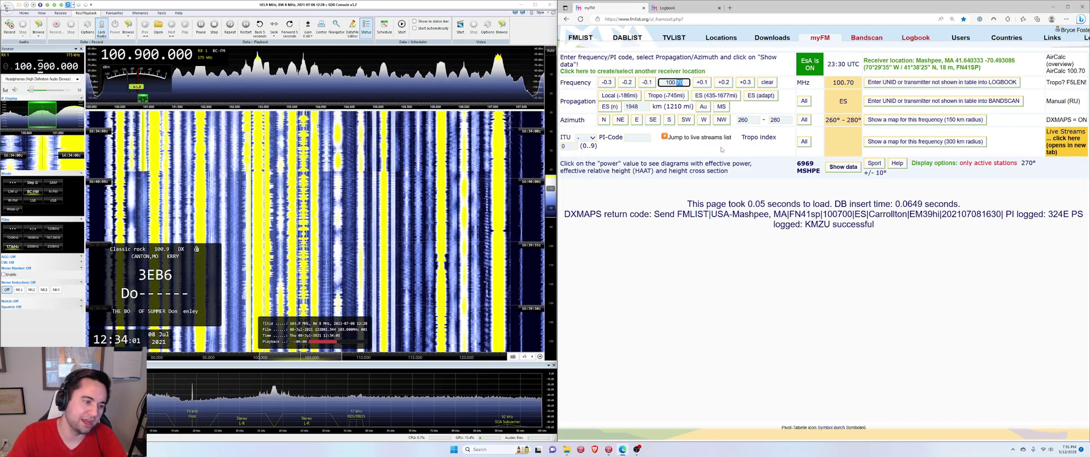
type("9")
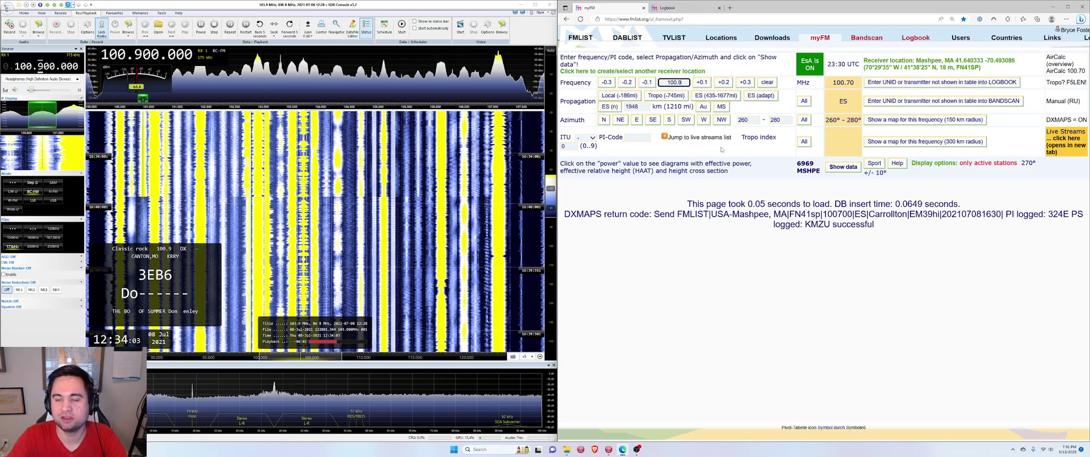
key("Return")
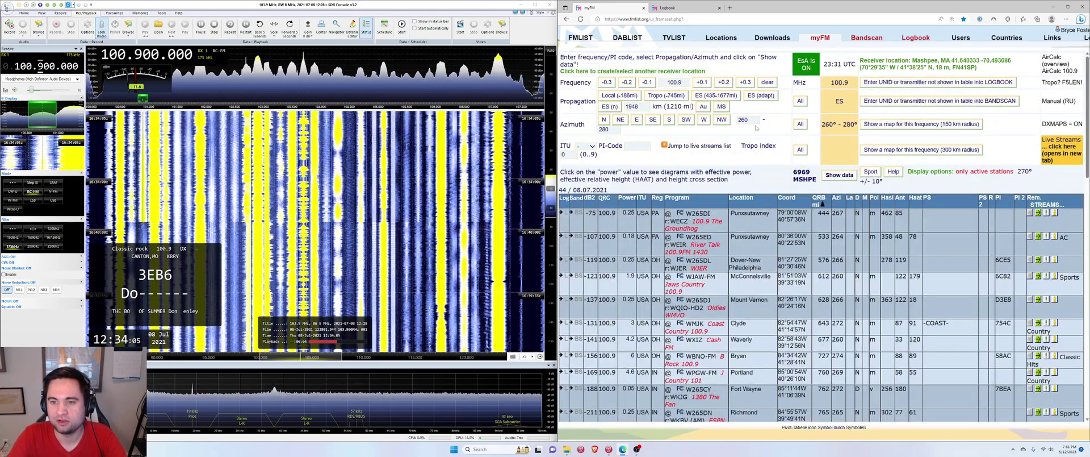
Step: Examine the frequency and azimuth range filters applied to the 100.9 MHz station list
left_click_drag(682, 82, 661, 82)
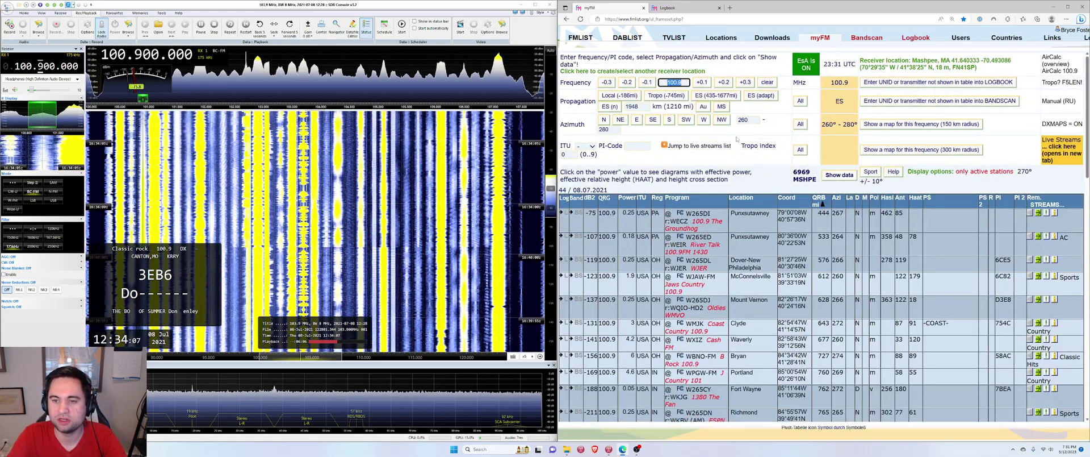
double_click(744, 119)
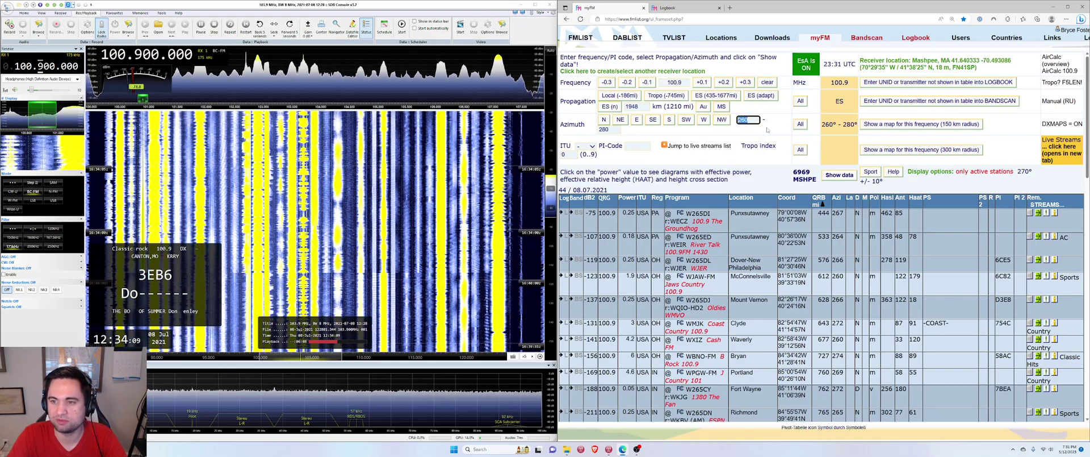
key("ctrl+minus")
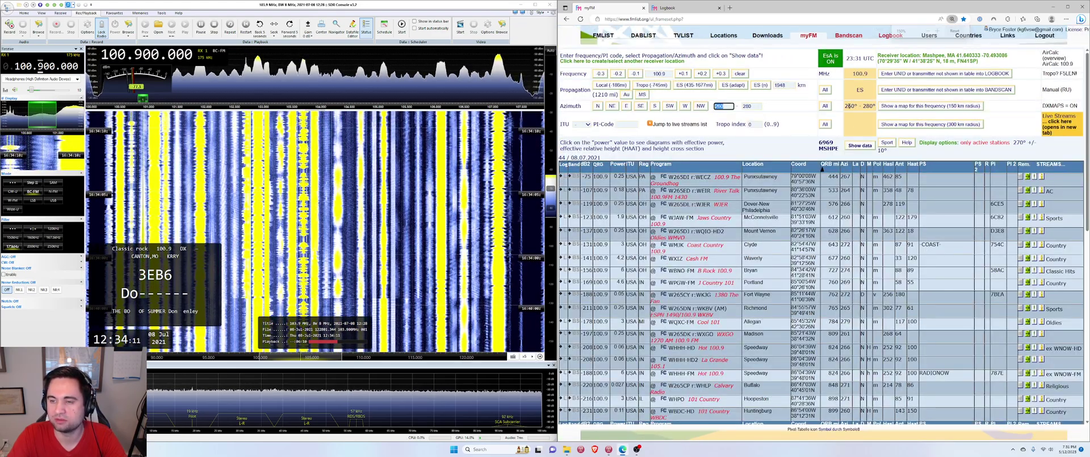
left_click(849, 107)
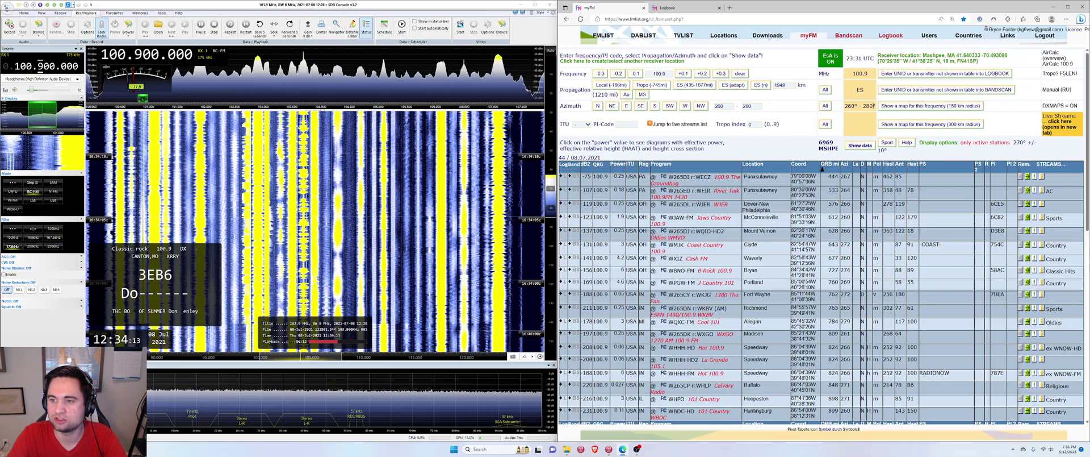
left_click_drag(875, 106, 847, 106)
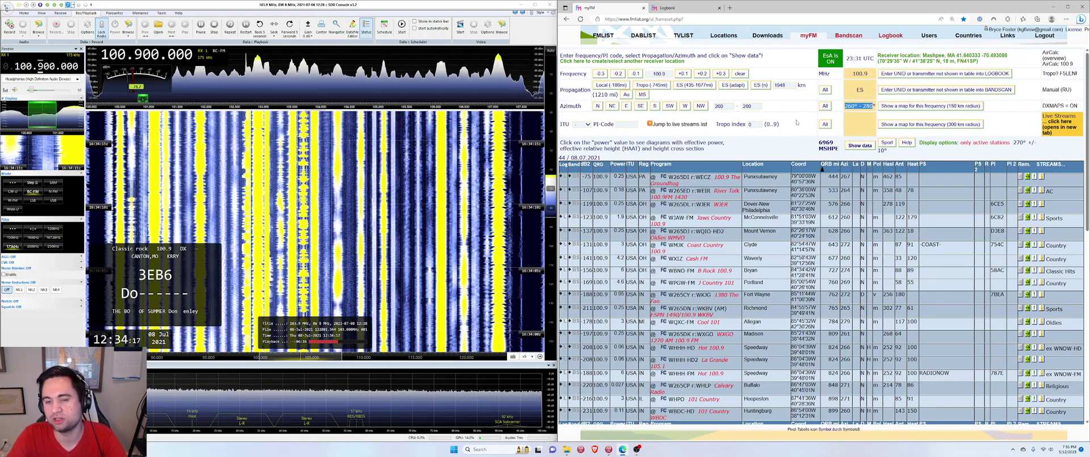
left_click(797, 123)
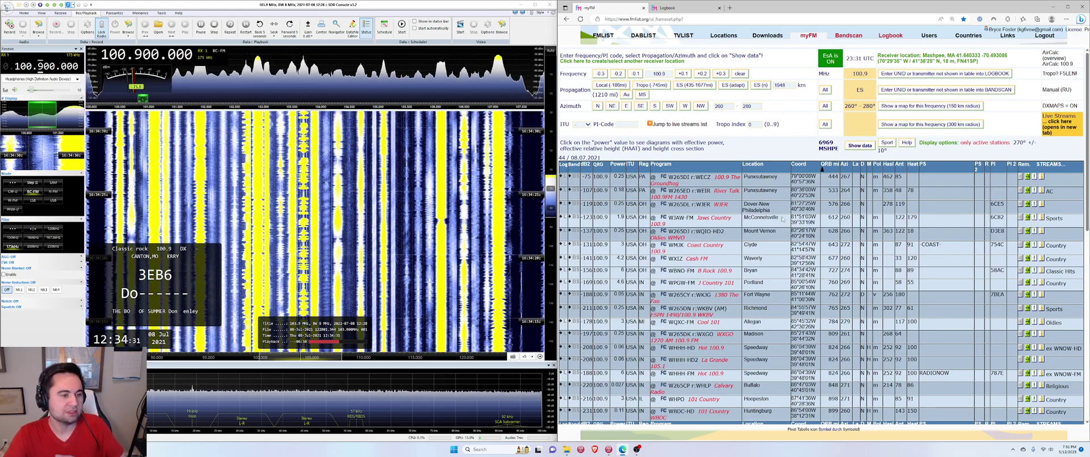
Step: Filter the 100.9 MHz stations by PI code 3EB6 and open a logbook entry for KRRY in Canton
left_click(627, 124)
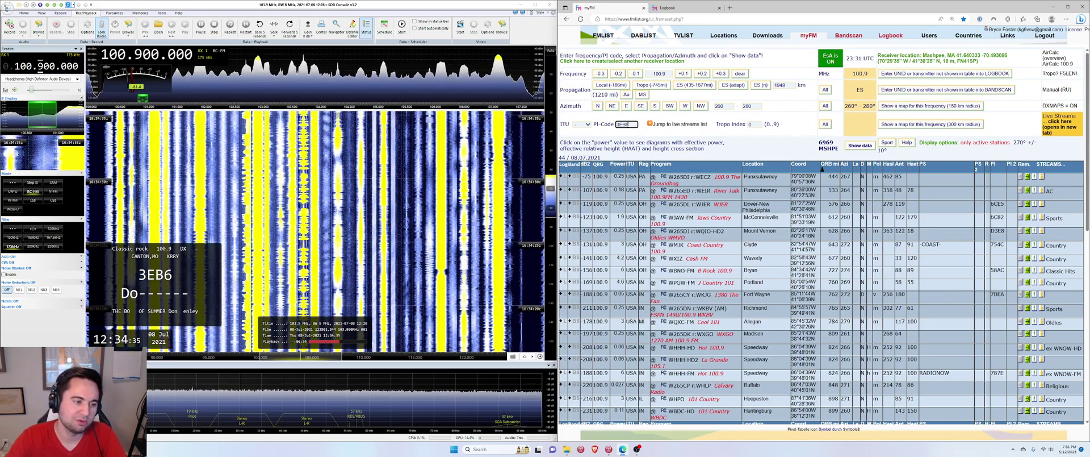
key("Return")
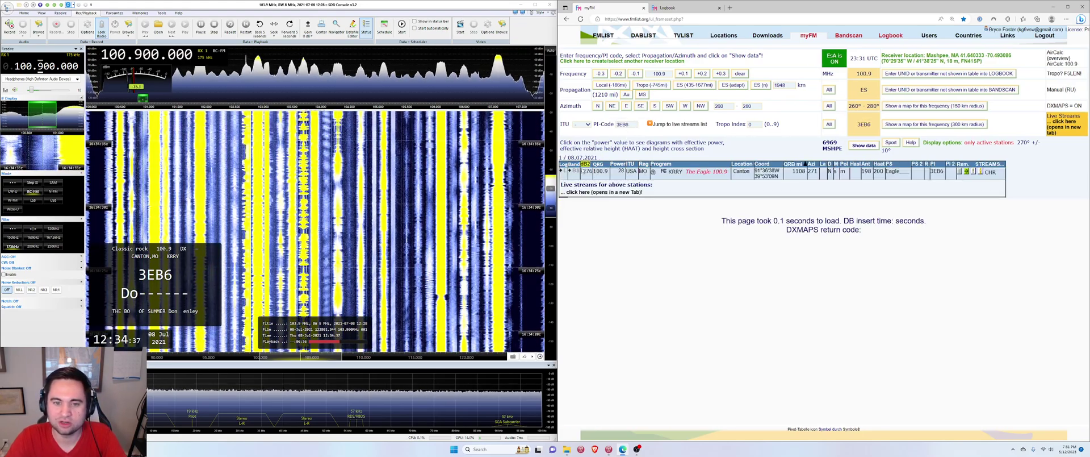
left_click(562, 170)
Step: Mark RDS as received in the KRRY entry and set its UTC reception period to 1634 through 1635
left_click(797, 235)
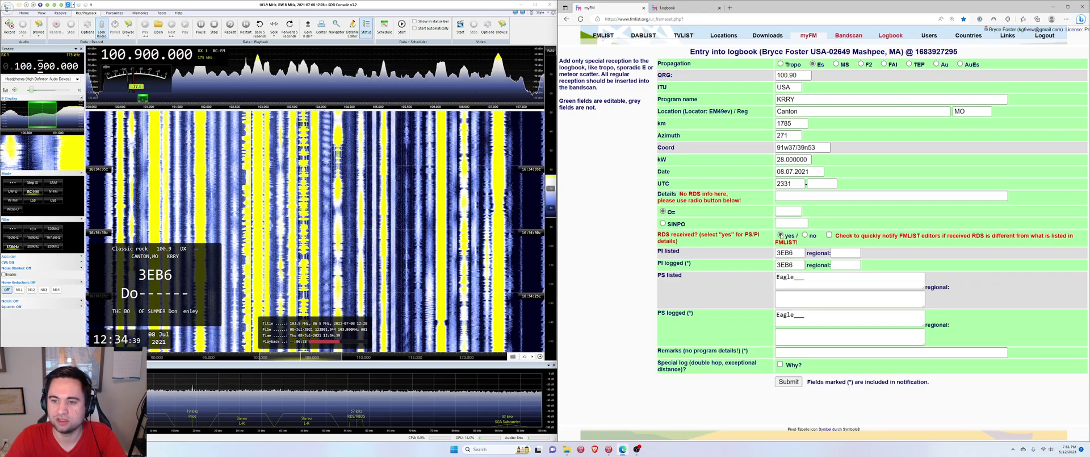
double_click(794, 183)
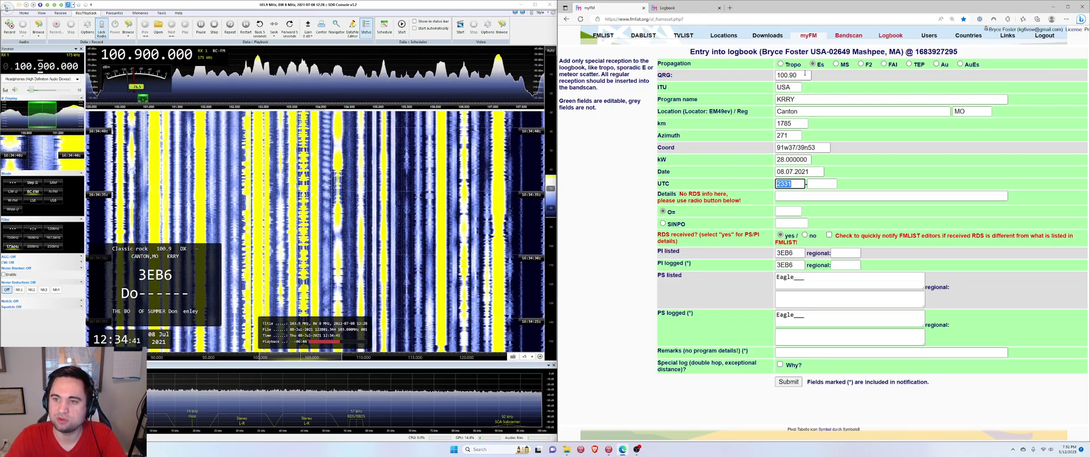
left_click_drag(784, 171, 811, 172)
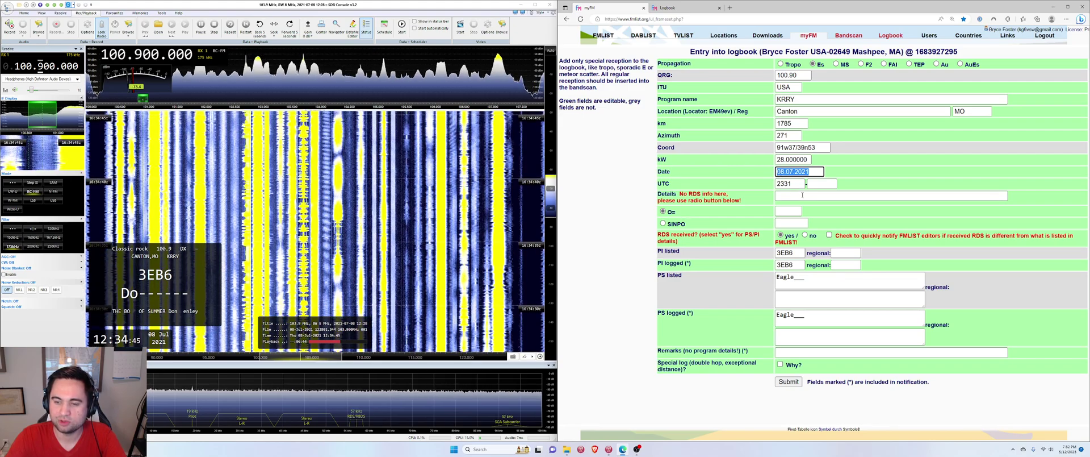
key("Tab")
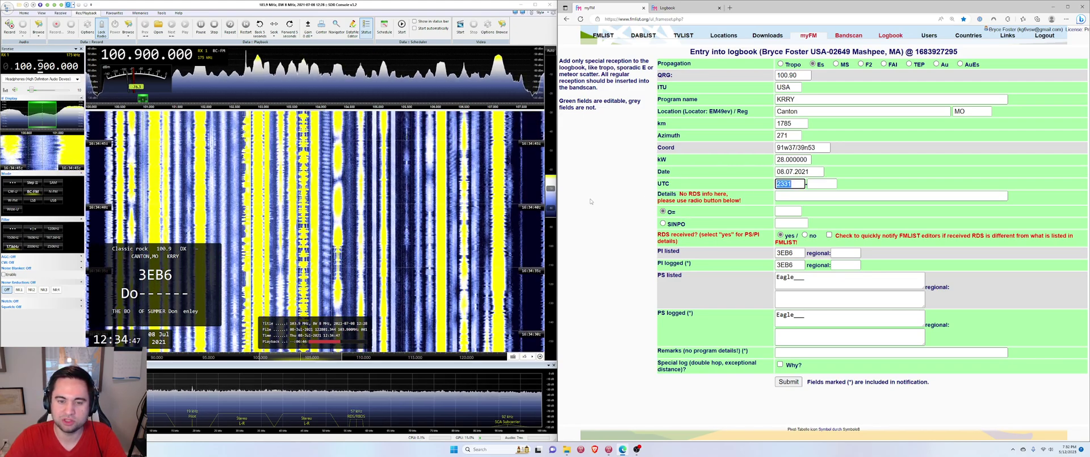
type("1634")
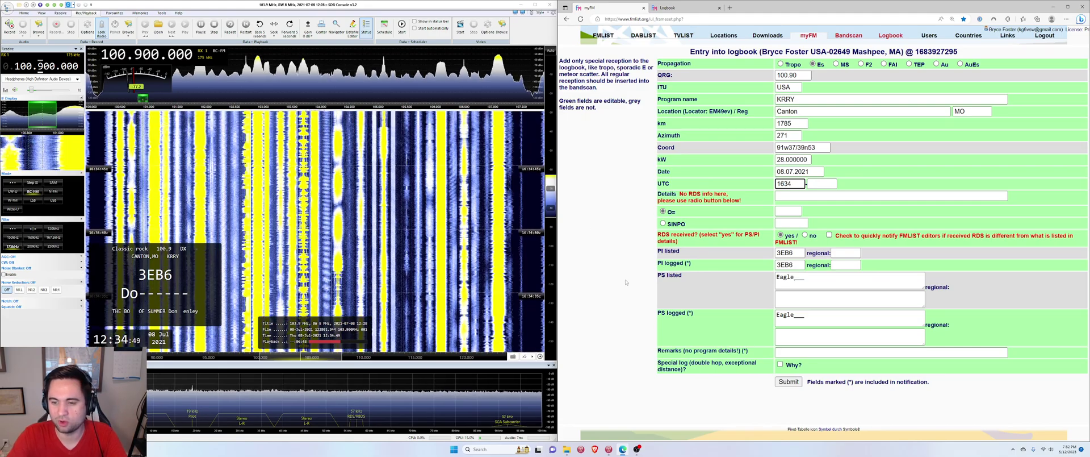
left_click(15, 89)
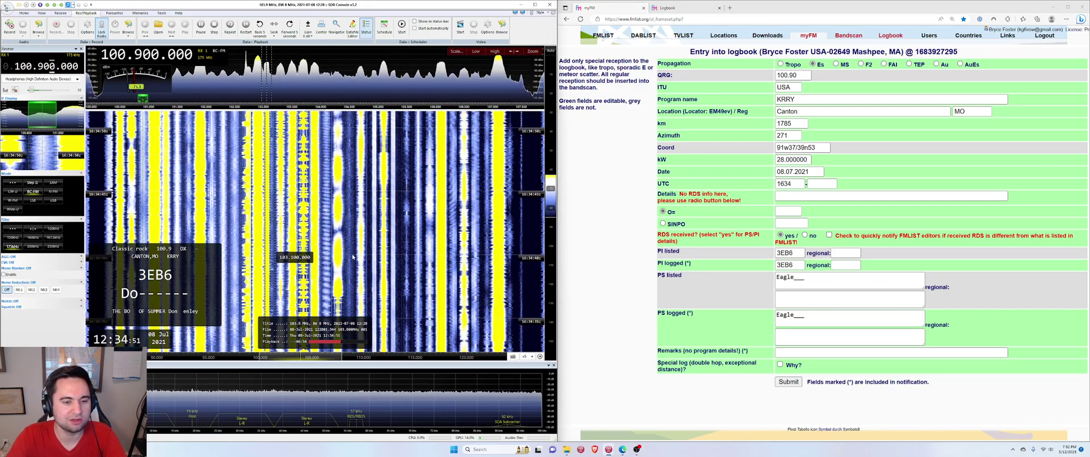
left_click(842, 201)
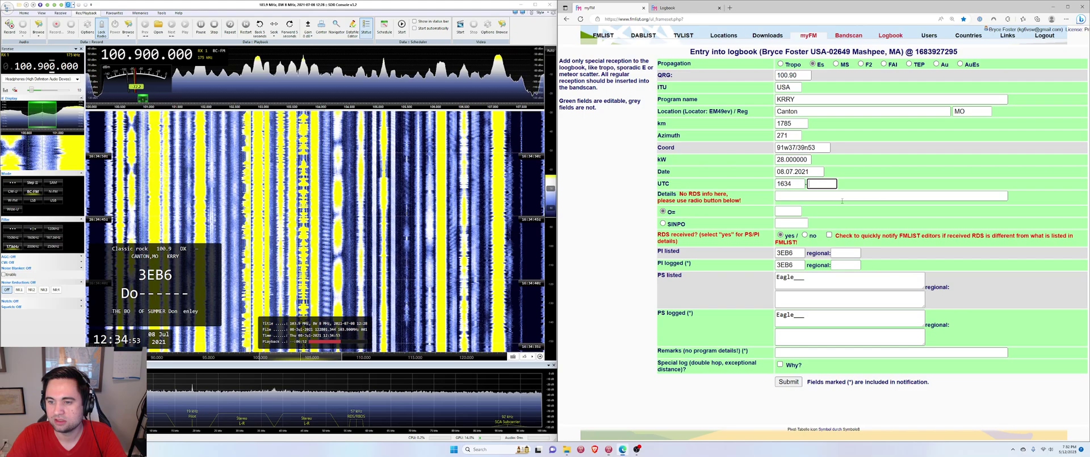
type("1635")
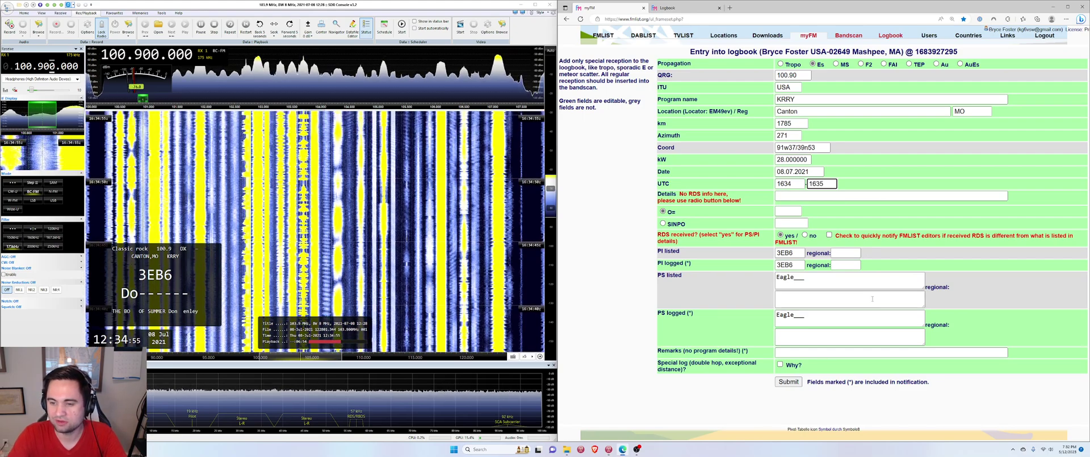
Step: Check the logged PS text and the listed PI code in the KRRY entry
left_click_drag(809, 315, 764, 311)
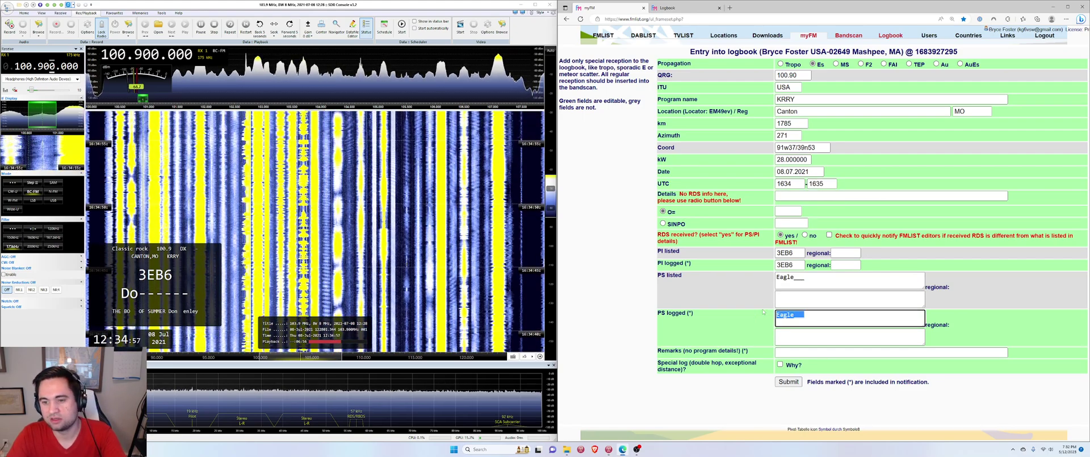
left_click(796, 253)
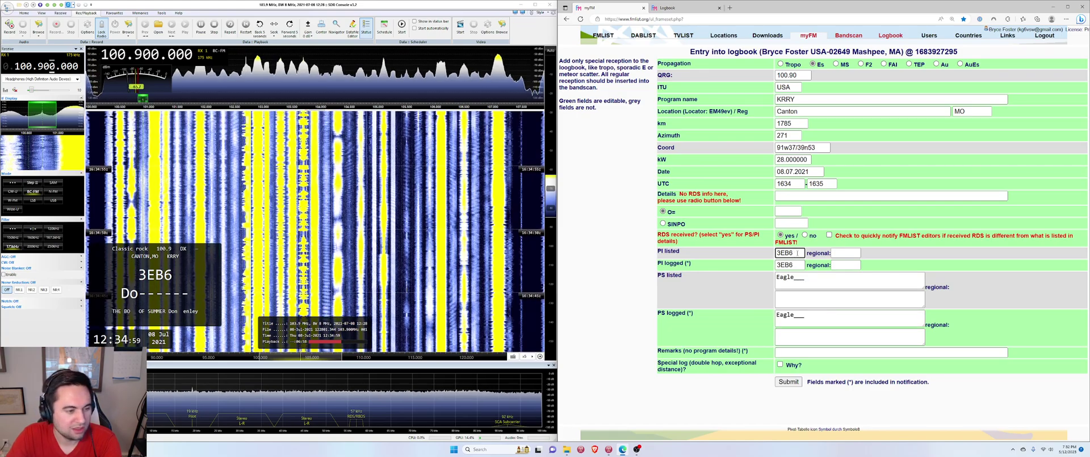
Step: Check the listed PS text of the KRRY reception and submit the logbook entry
left_click(813, 282)
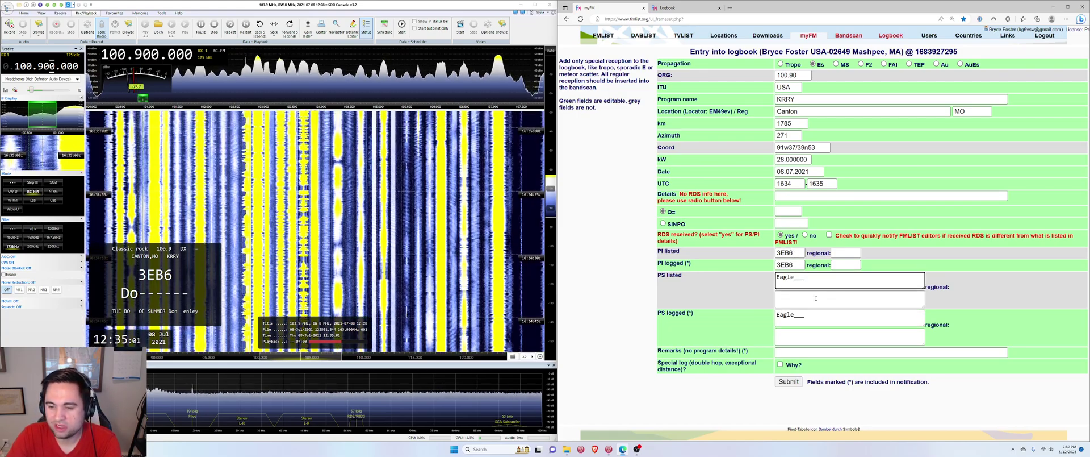
left_click(796, 381)
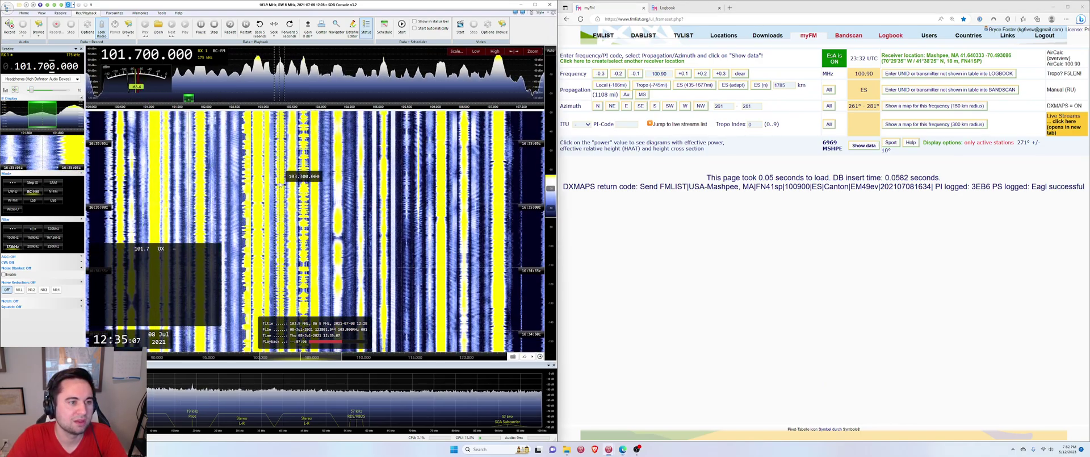
Step: Tune the receiver to 103.3 MHz and list the FMLIST stations on that frequency
left_click(280, 170)
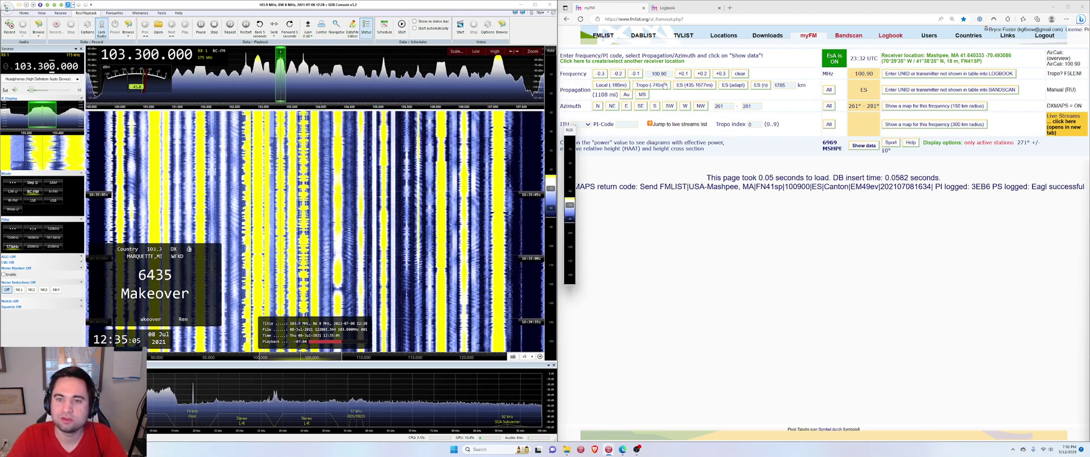
left_click(647, 90)
type("10")
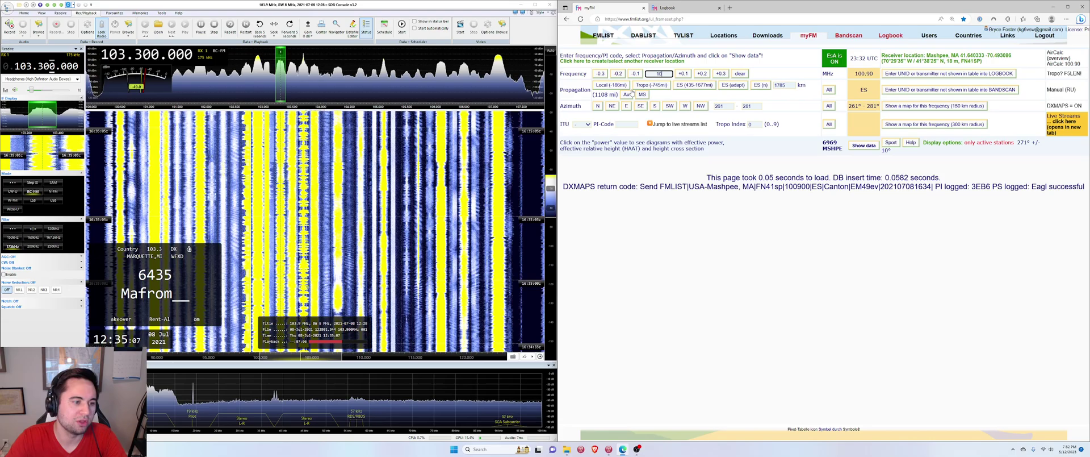
type("3.3")
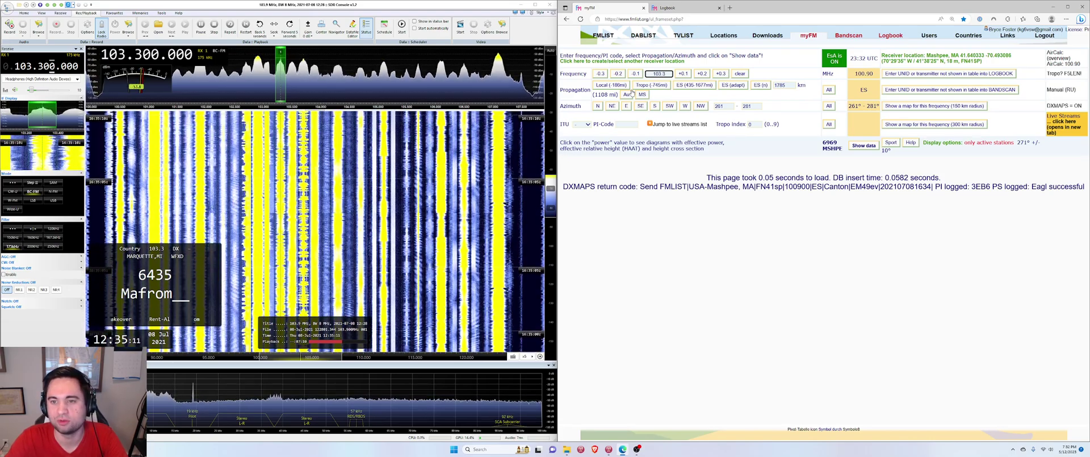
key("Return")
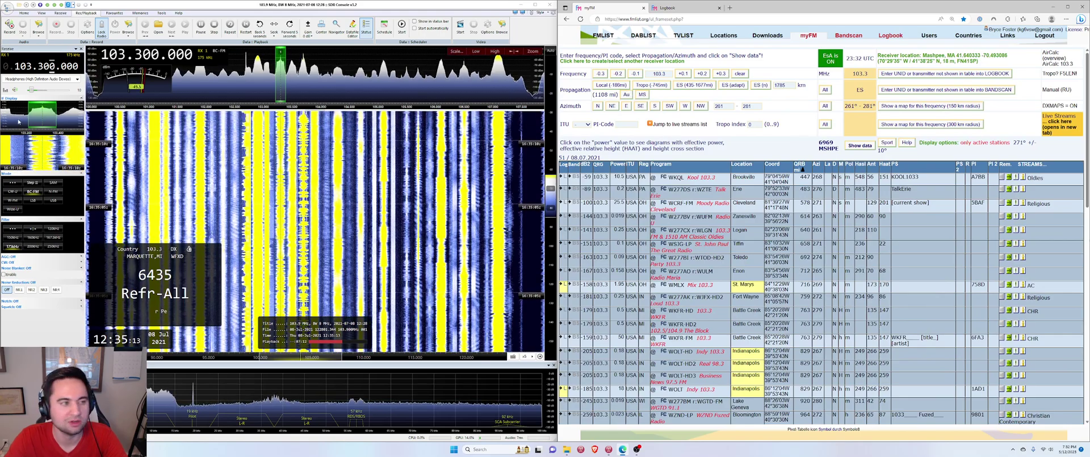
left_click(78, 90)
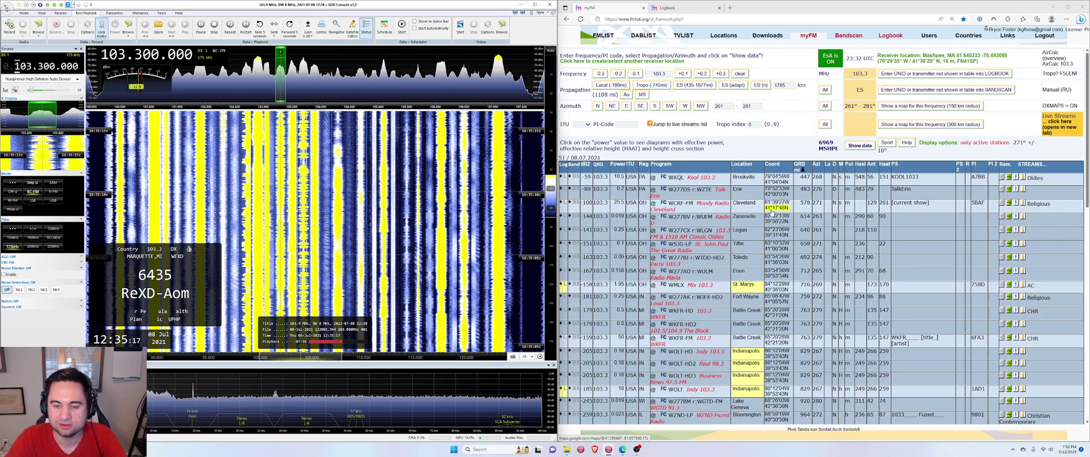
Step: Filter the 103.3 MHz stations by PI code 6435 and widen the azimuth range to all directions
left_click(626, 124)
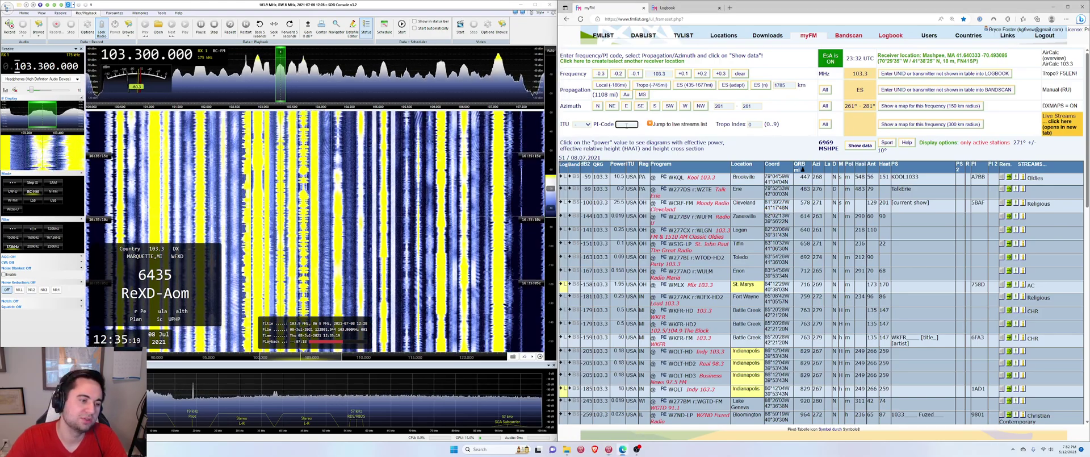
type("6435")
key("Return")
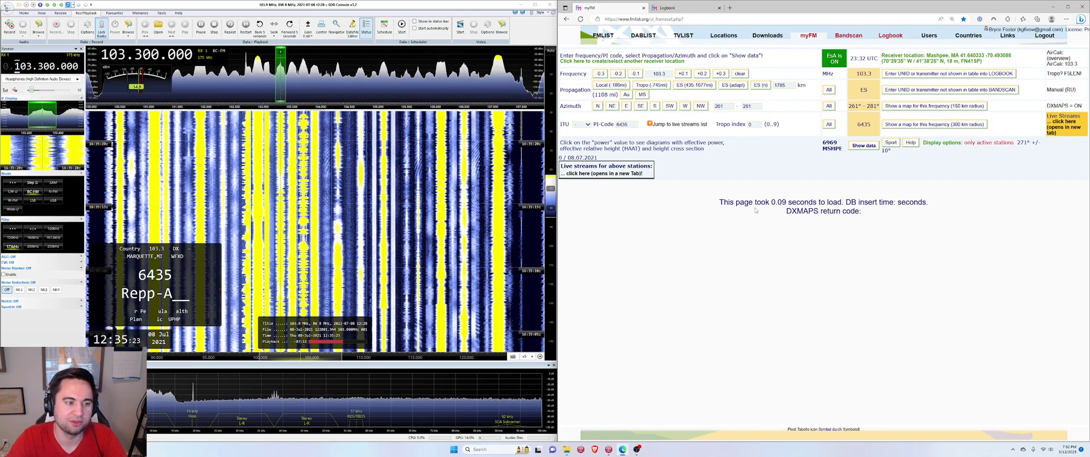
left_click(730, 107)
key("Return")
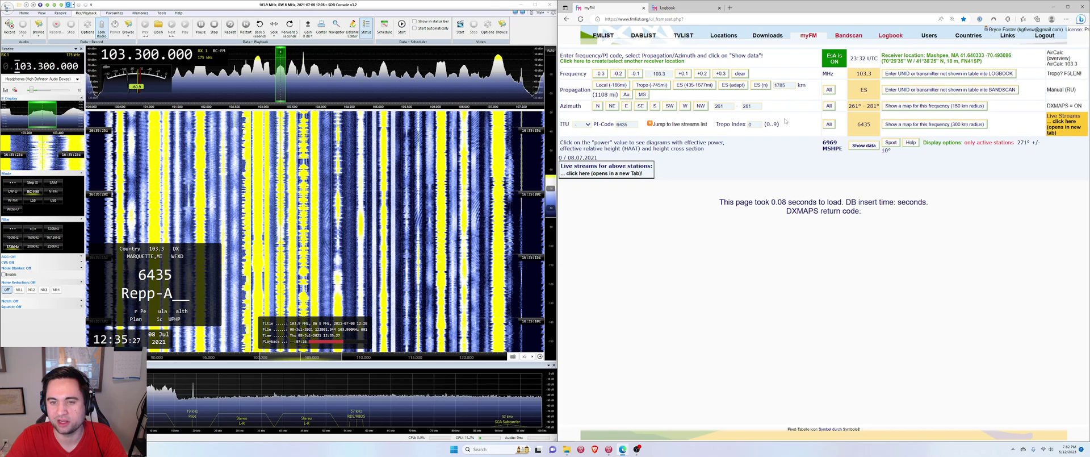
left_click(829, 107)
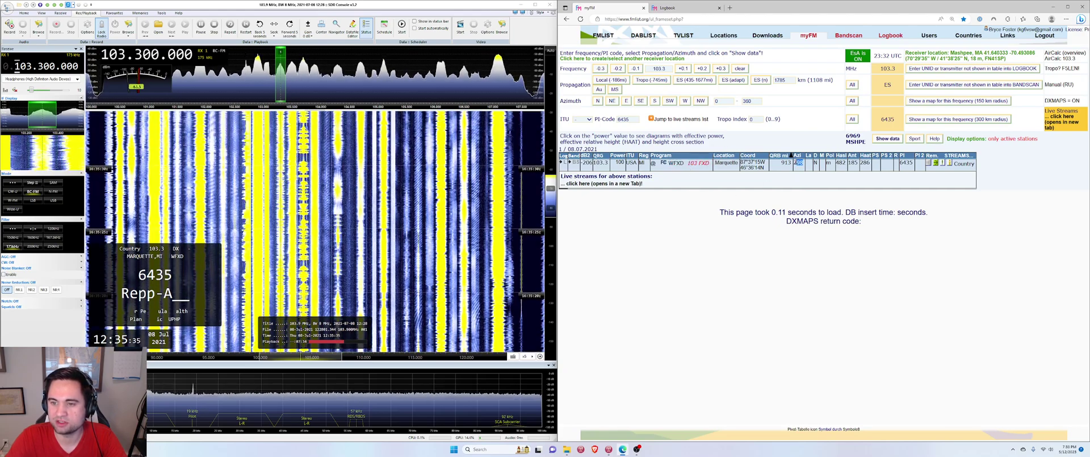
Step: Log the WFXD Marquette reception with UTC start 1635 and RDS marked as received, and submit it
left_click(788, 251)
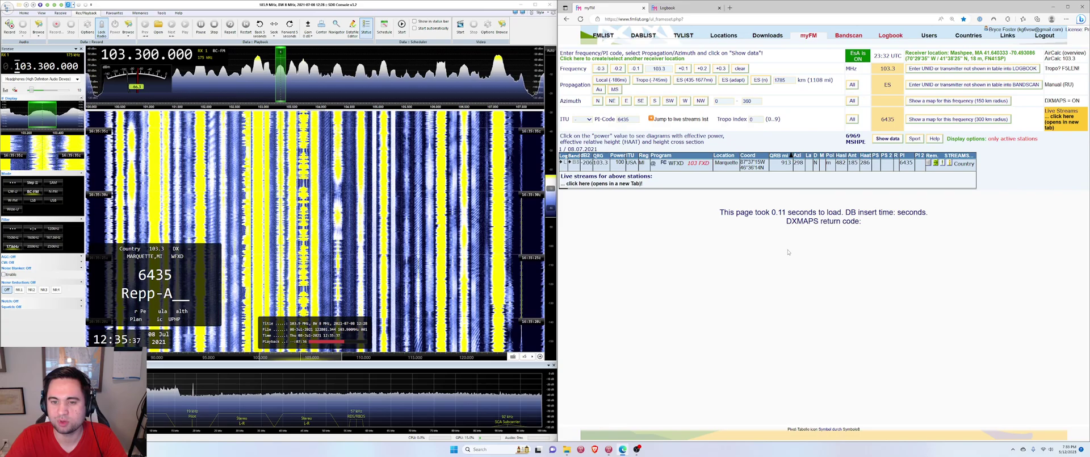
left_click(561, 162)
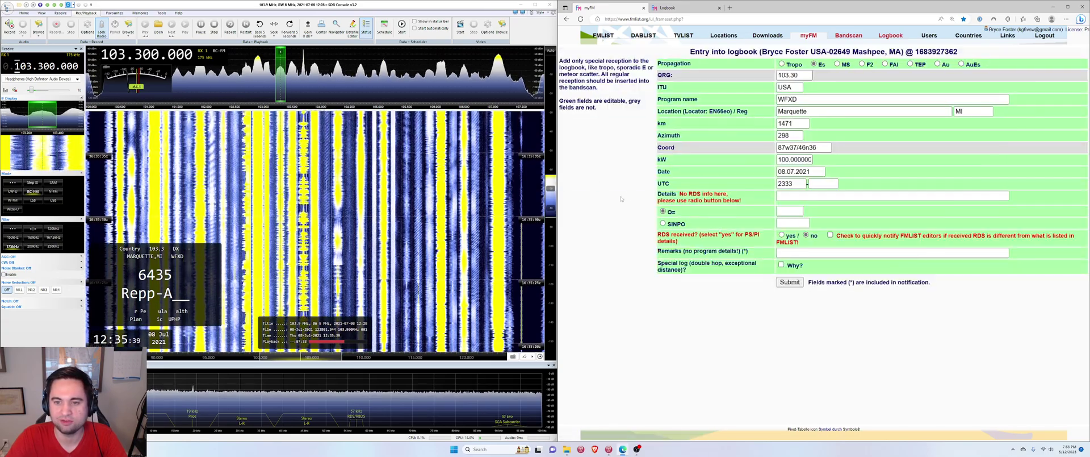
double_click(795, 185)
type("1635")
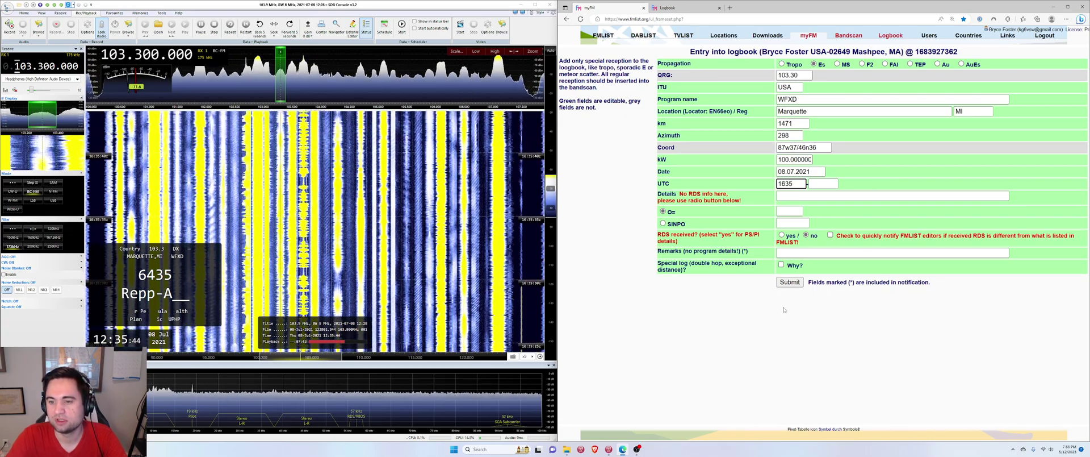
left_click(782, 235)
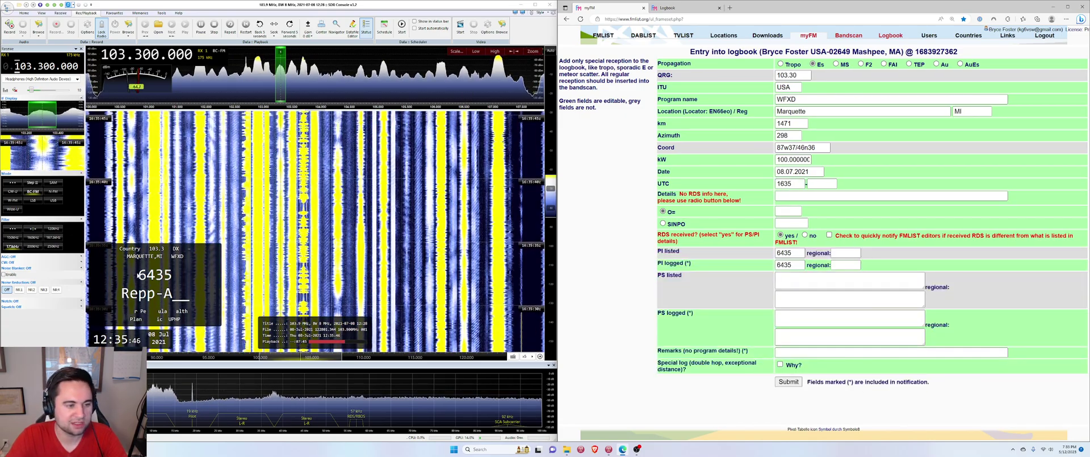
left_click(789, 381)
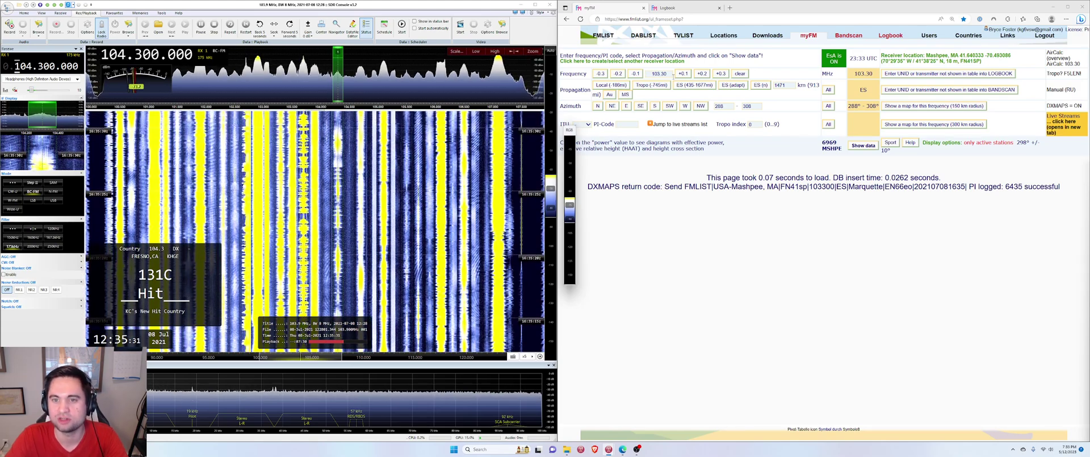
Step: List the FMLIST stations on 104.3 MHz with the azimuth range open to all directions
left_click(646, 119)
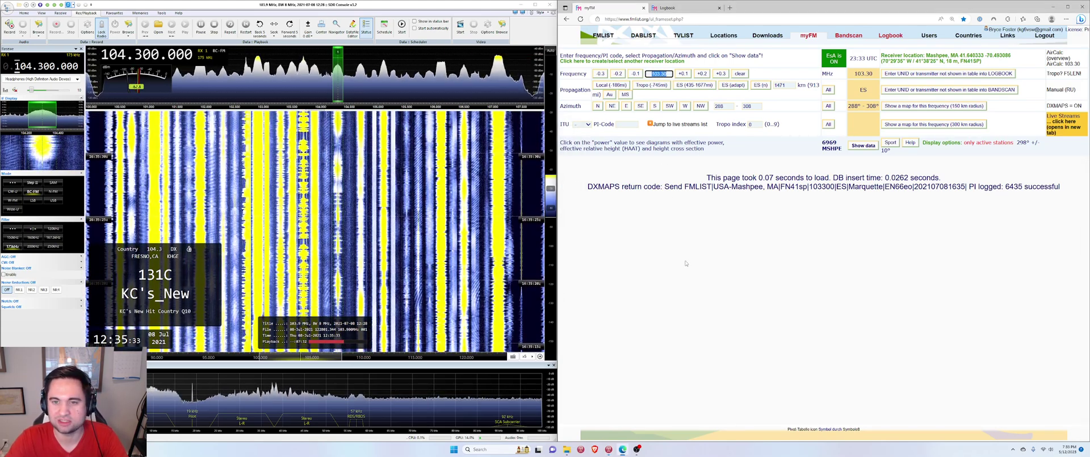
type("104")
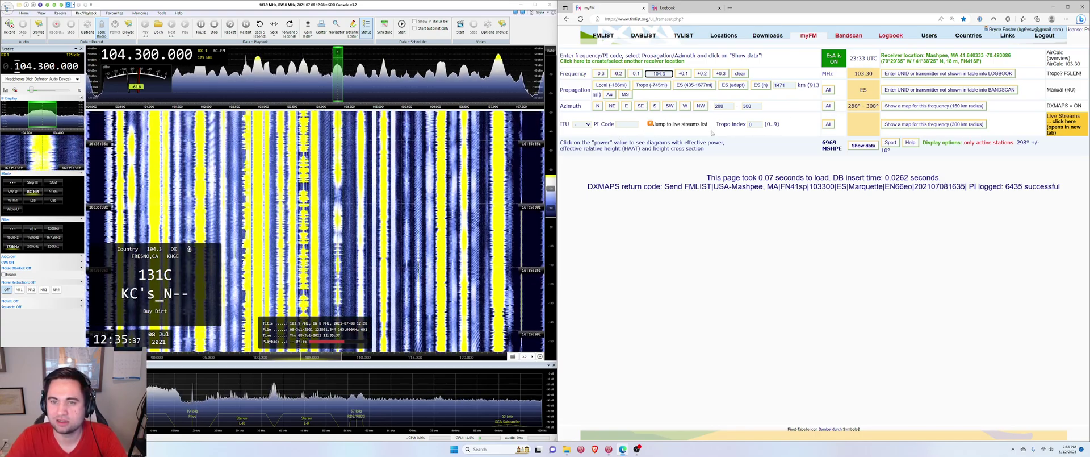
key("Return")
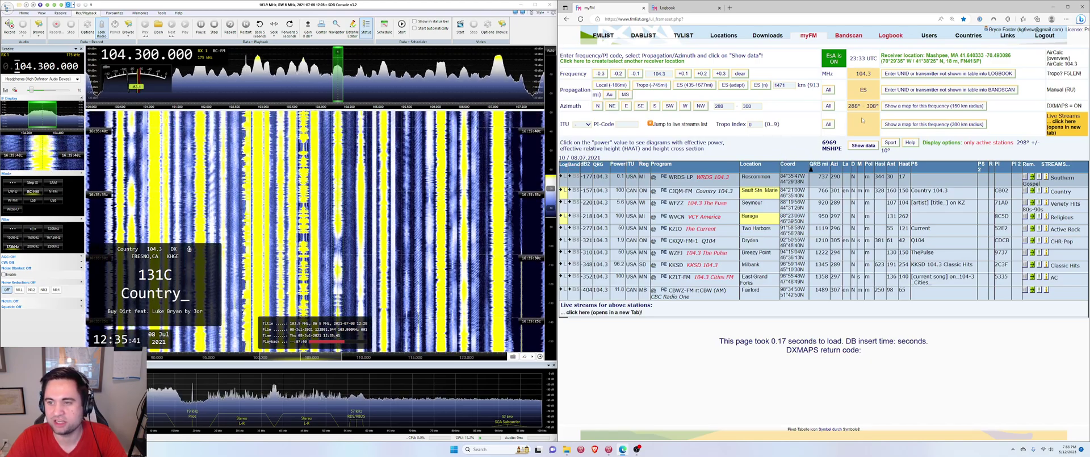
left_click_drag(879, 107, 848, 106)
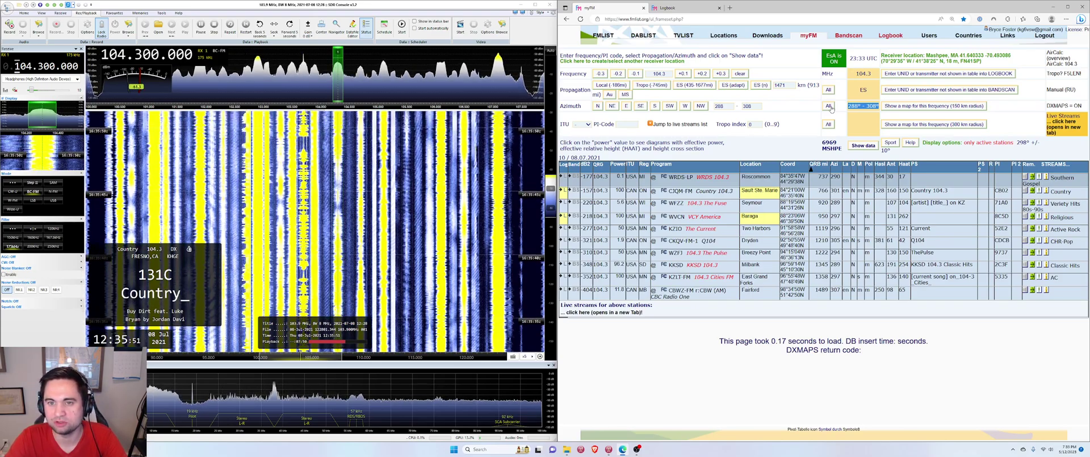
left_click(829, 107)
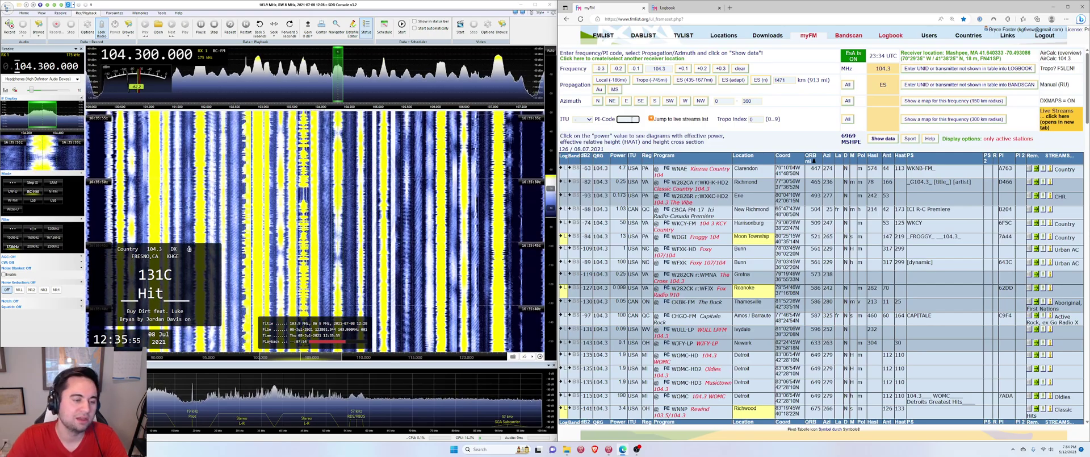
Step: Filter the 104.3 MHz stations by PI code 131C and open a logbook entry for KBEQ-FM
key("Return")
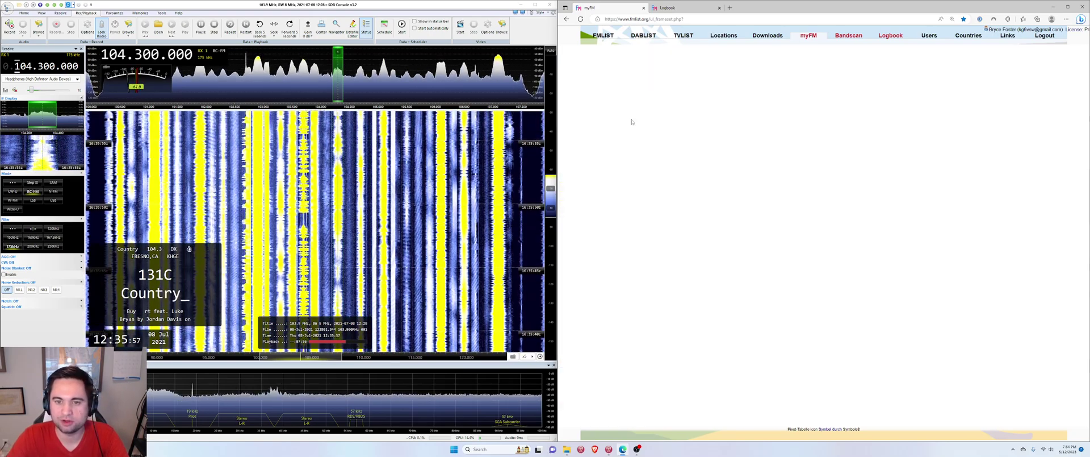
left_click(564, 171)
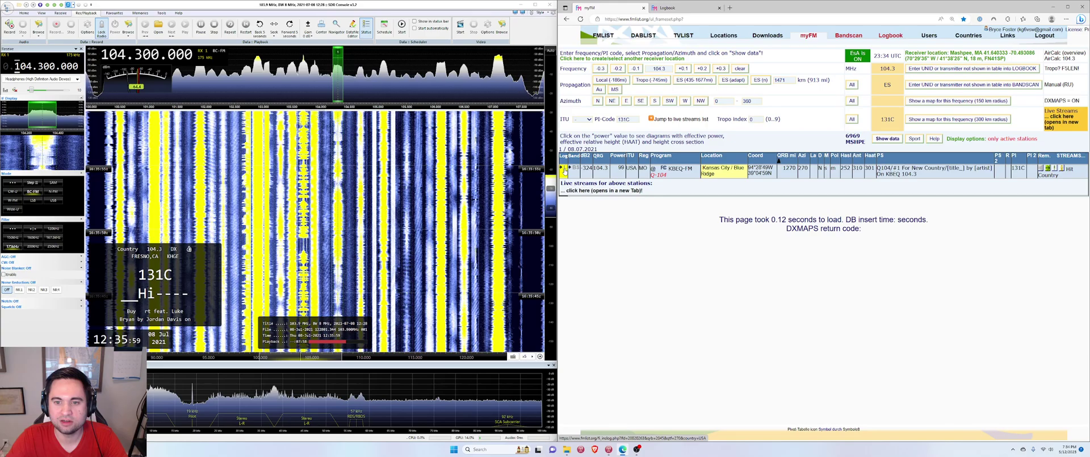
Step: Mark RDS as received for KBEQ-FM, clear the logged PS text, set UTC start to 1636 and submit the entry
left_click(782, 235)
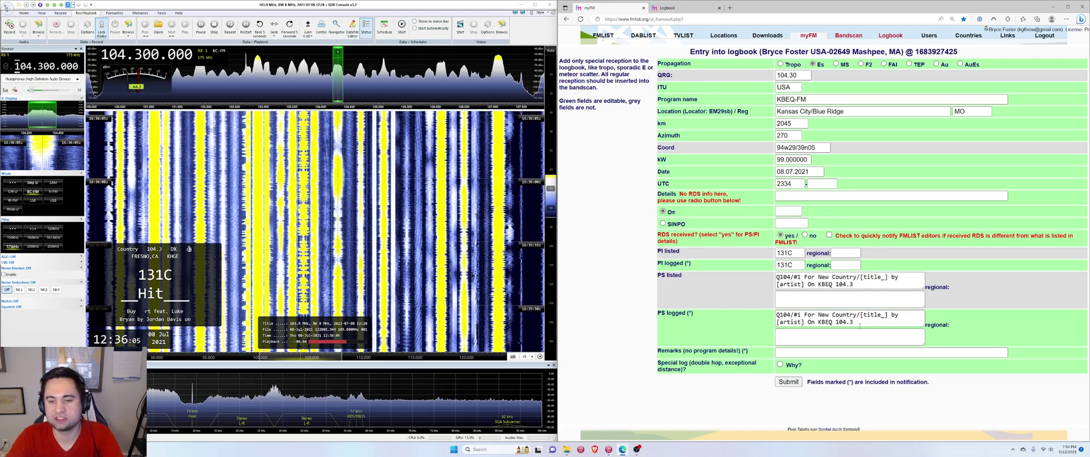
left_click_drag(859, 326, 776, 312)
key("BackSpace")
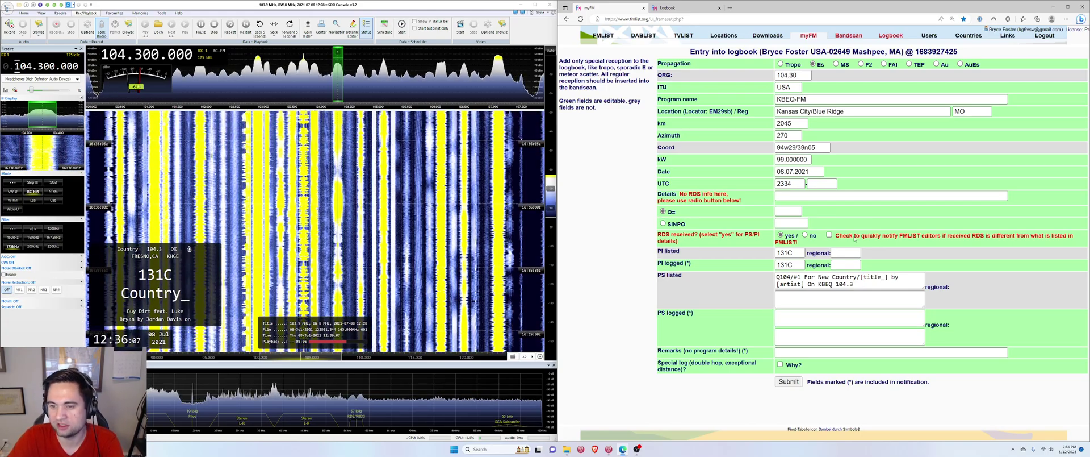
left_click_drag(803, 183, 721, 181)
type("1636")
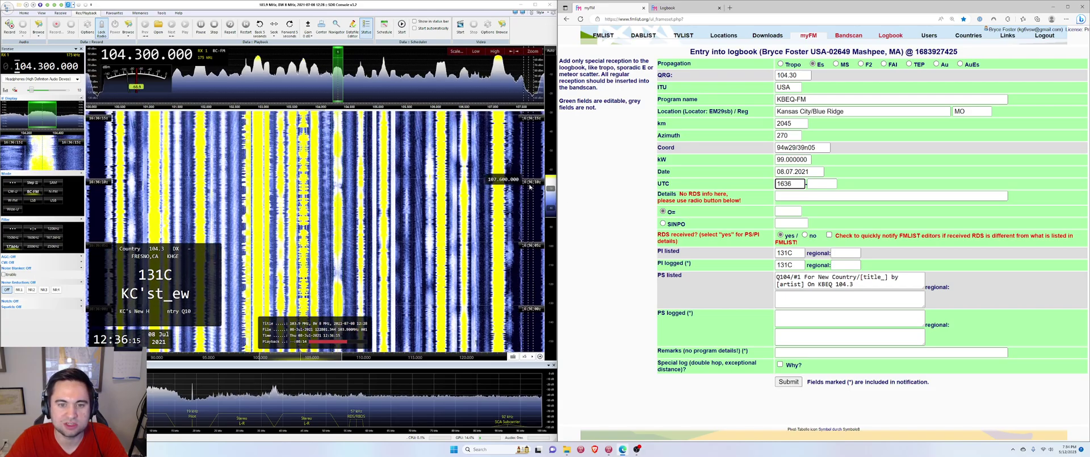
left_click(789, 382)
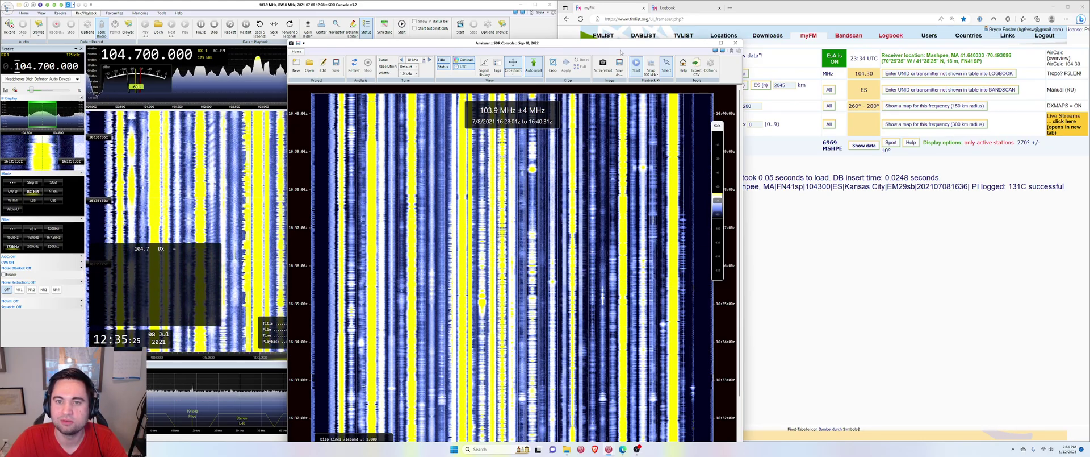
Step: Select the 104.7 MHz signal in the recording analyser and move the floating level scale off the browser
double_click(553, 289)
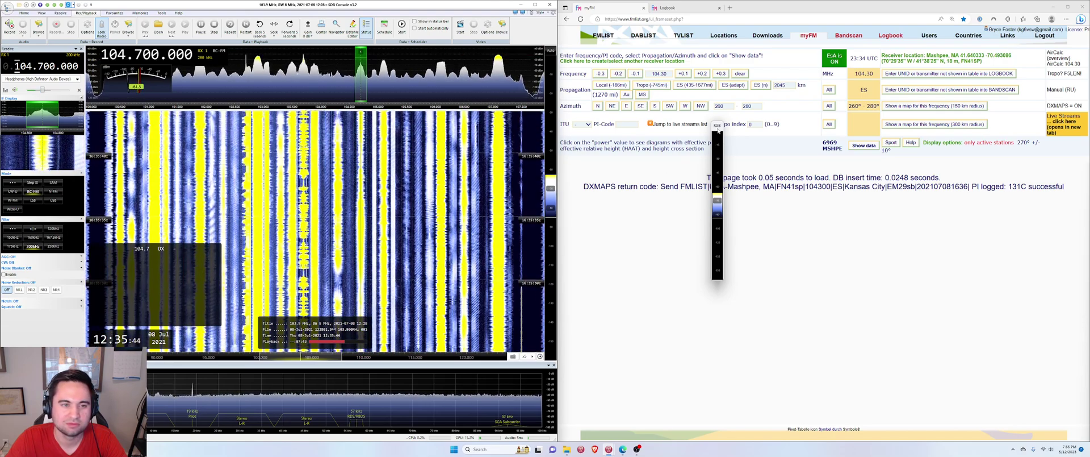
left_click_drag(718, 131, 68, 315)
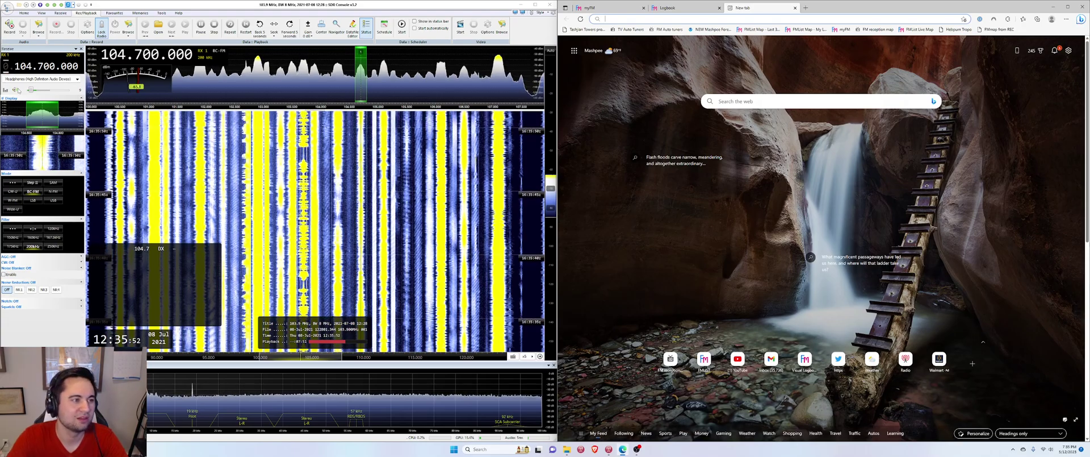
Step: Search the web in a new browser tab for "Total Family Macon"
left_click(760, 19)
type("Total")
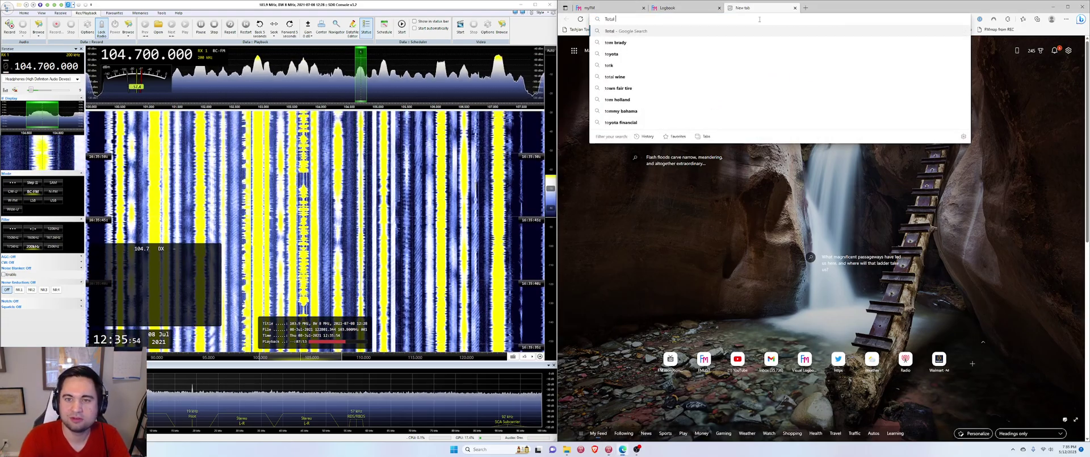
type(" Family")
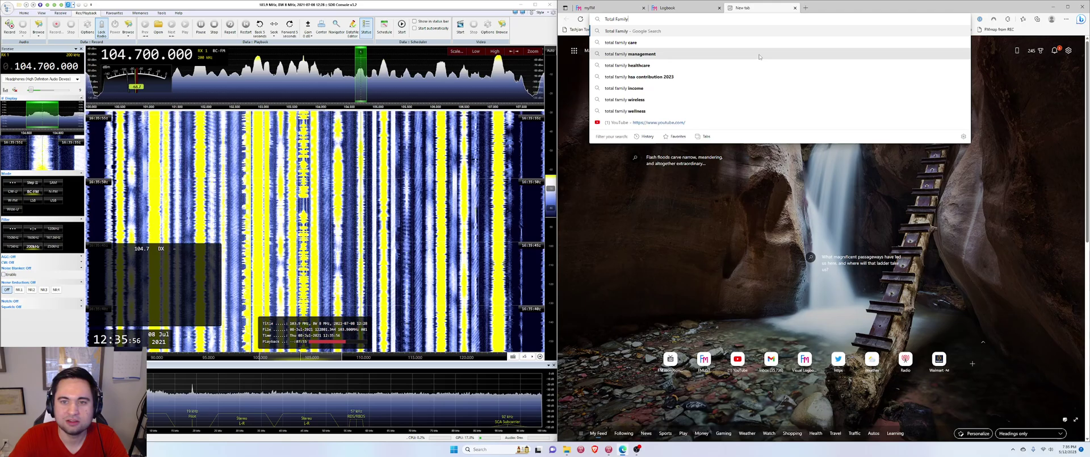
type(" Macon")
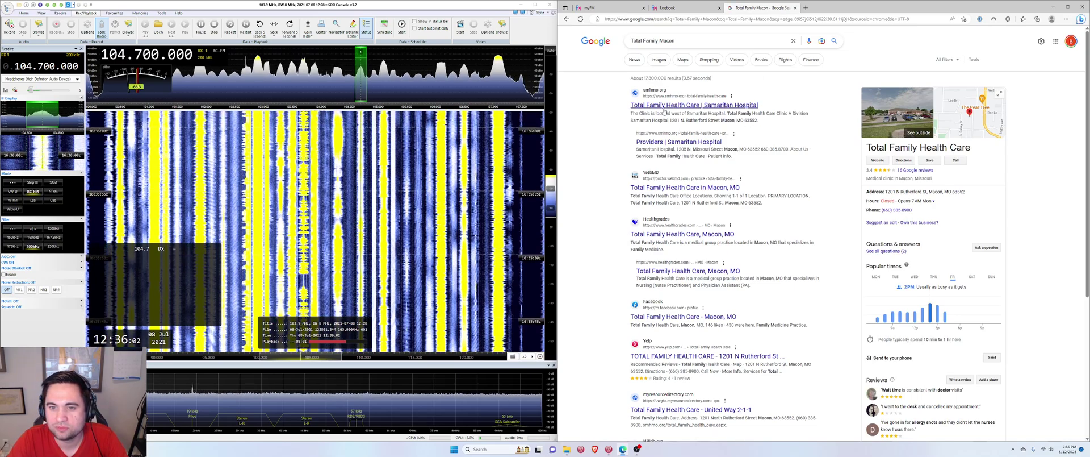
Step: Look up radio stations around Macon, MO on Radio-Locator and return to the FMLIST station lookup
double_click(729, 121)
left_click(739, 20)
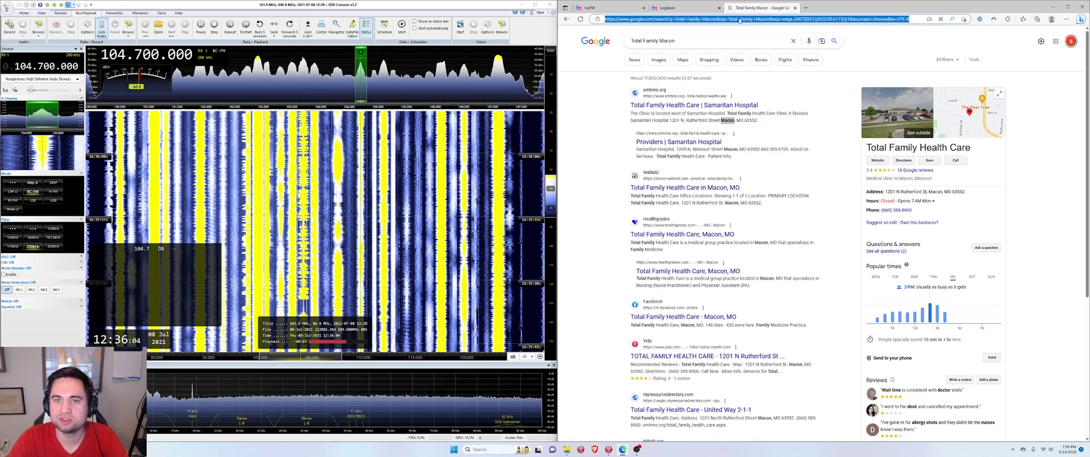
type("macon mo 104.")
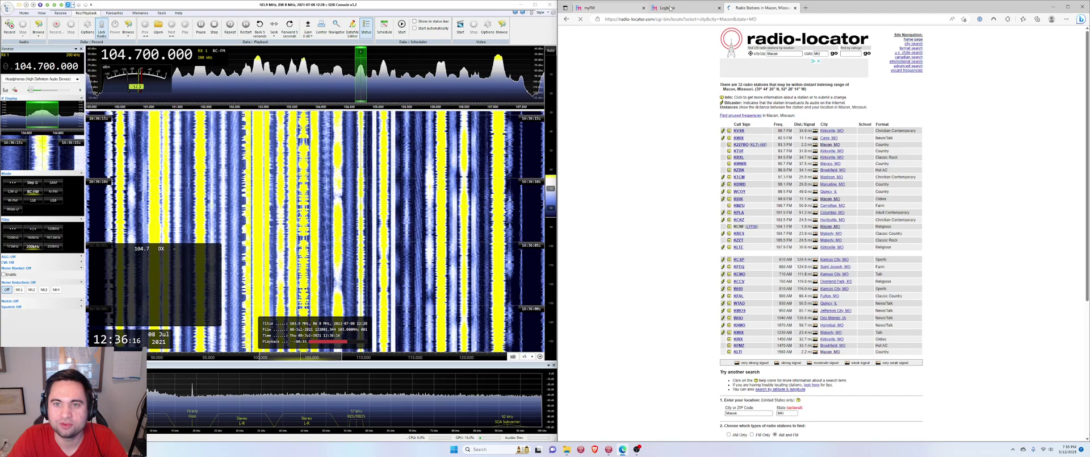
key("ctrl+Tab")
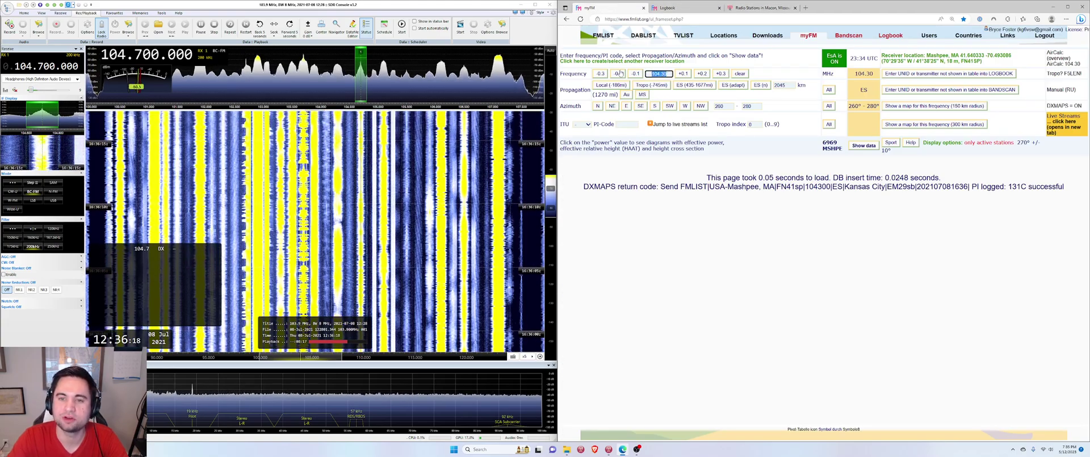
Step: List the stations on 104.7 MHz in the FMLIST lookup
type("107")
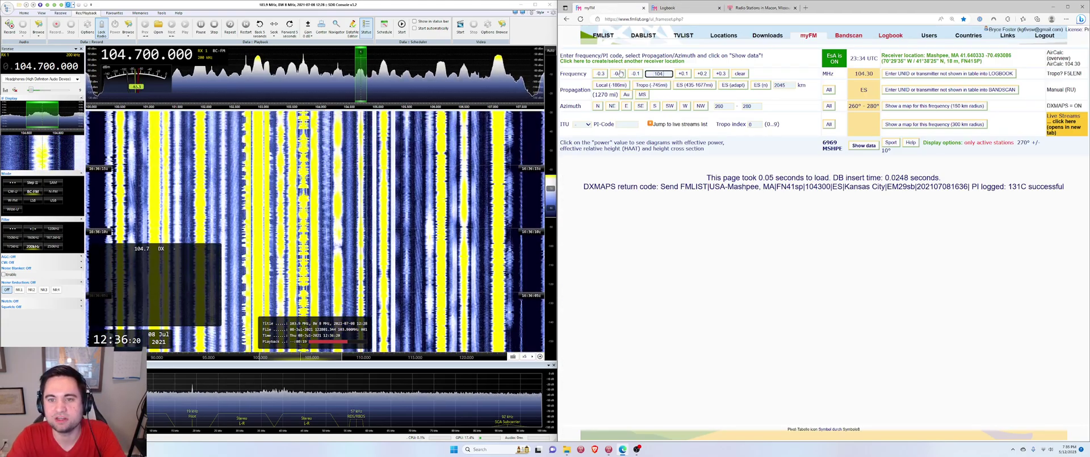
type(".7")
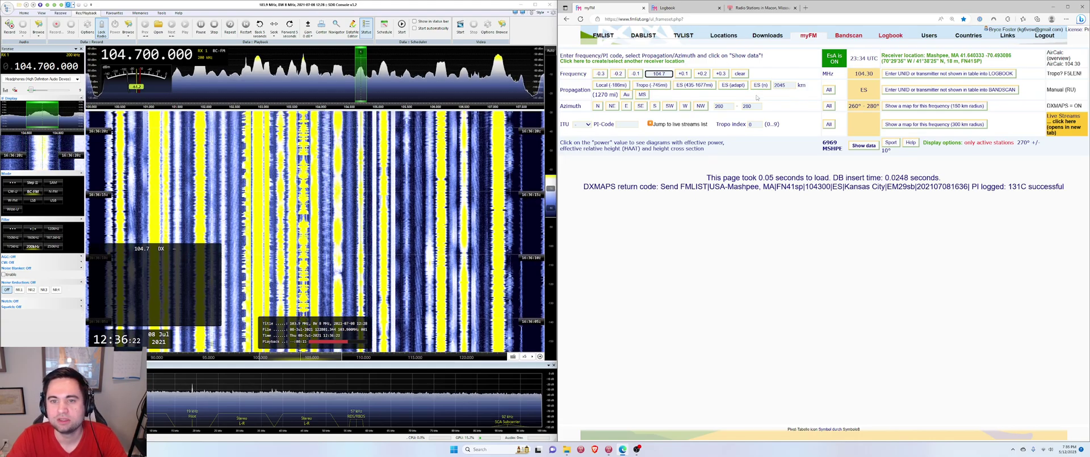
key("Return")
left_click_drag(875, 106, 847, 110)
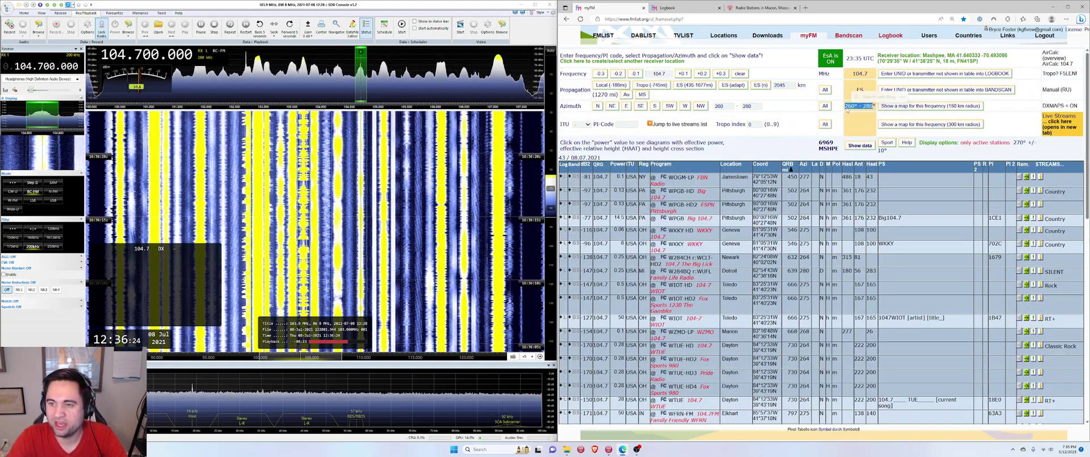
left_click(793, 136)
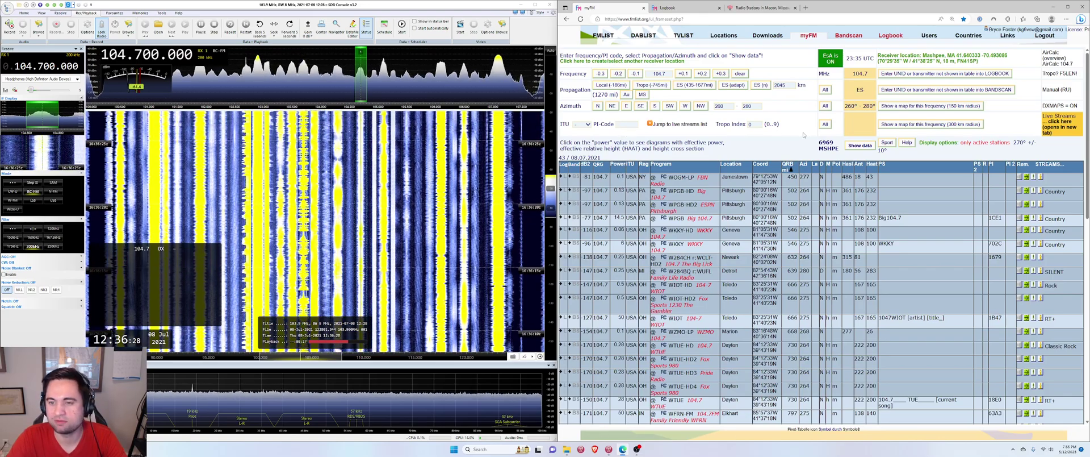
Step: Find KRES in the 104.7 MHz station list and open its logbook entry form
key("ctrl+f")
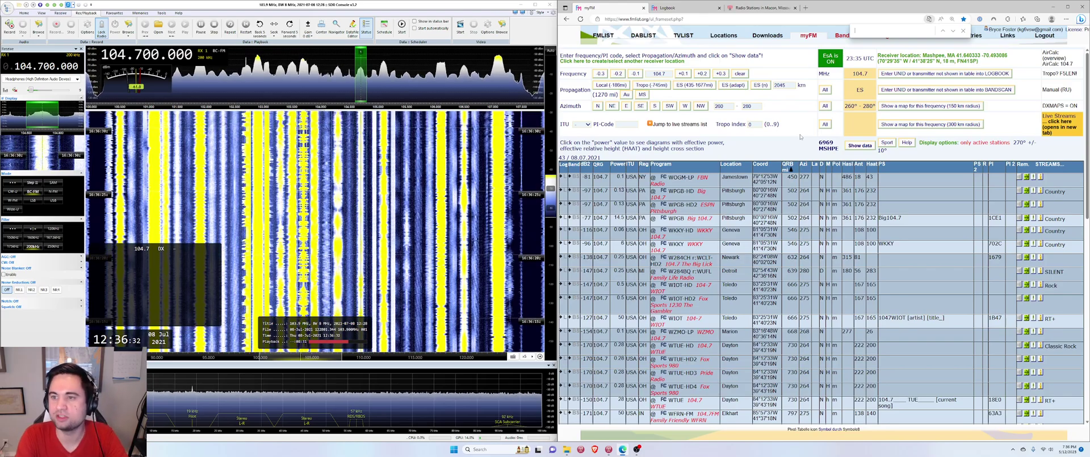
type("K")
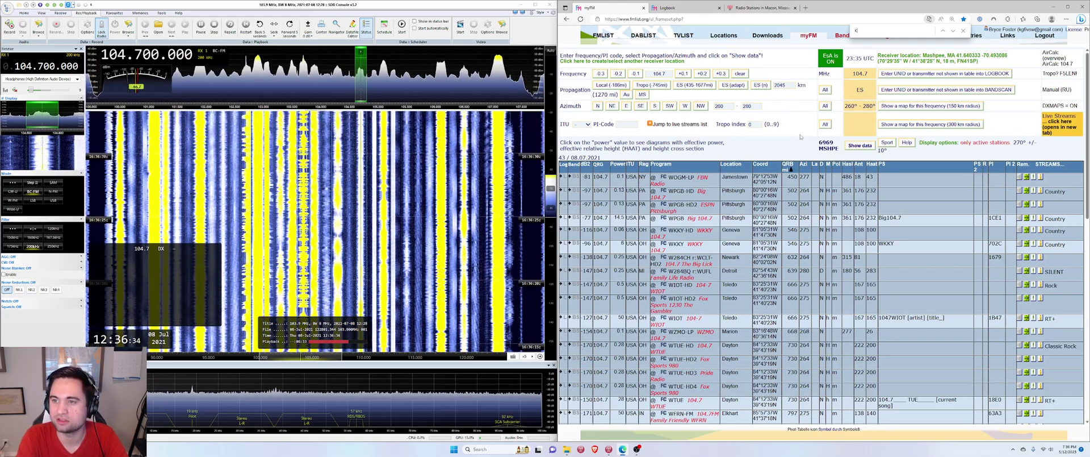
type("RES")
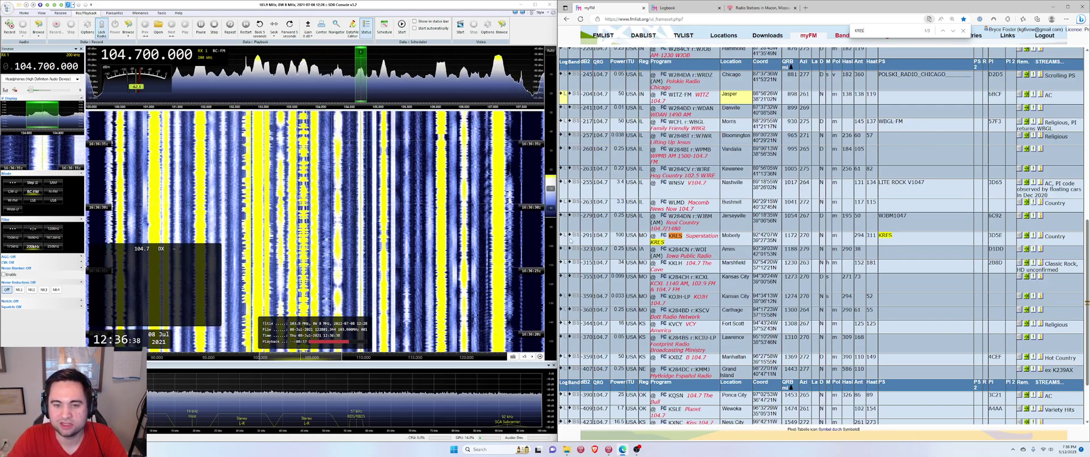
left_click(566, 235)
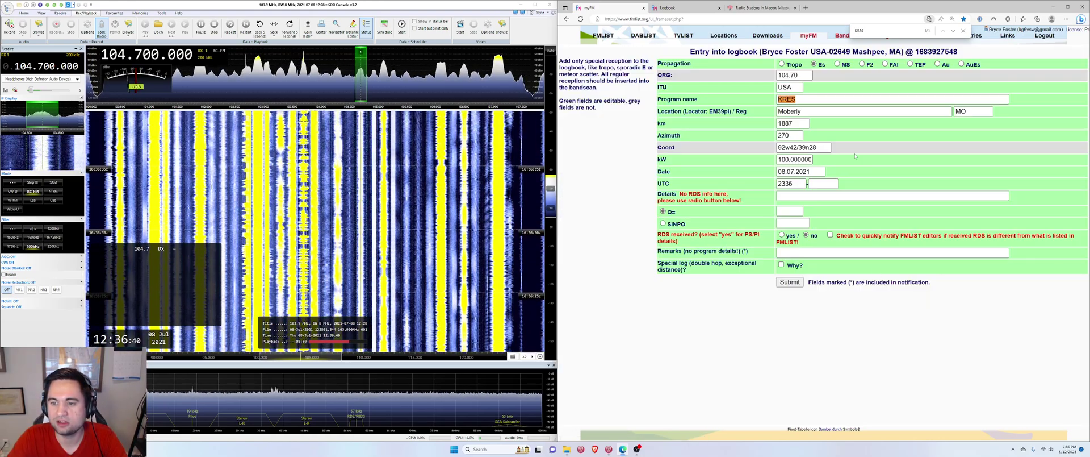
Step: Mark RDS as not received for KRES and set the UTC start time to 1635
left_click(782, 234)
left_click(805, 235)
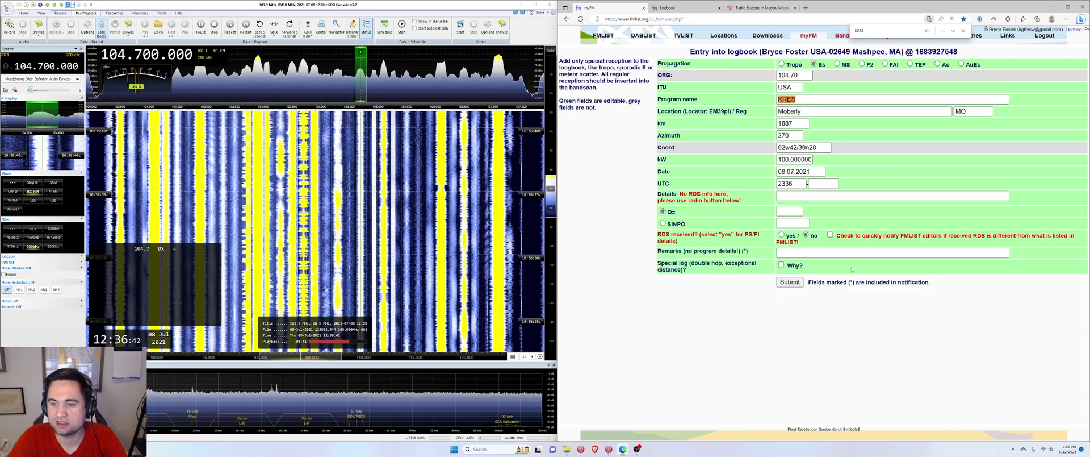
left_click_drag(804, 184, 776, 185)
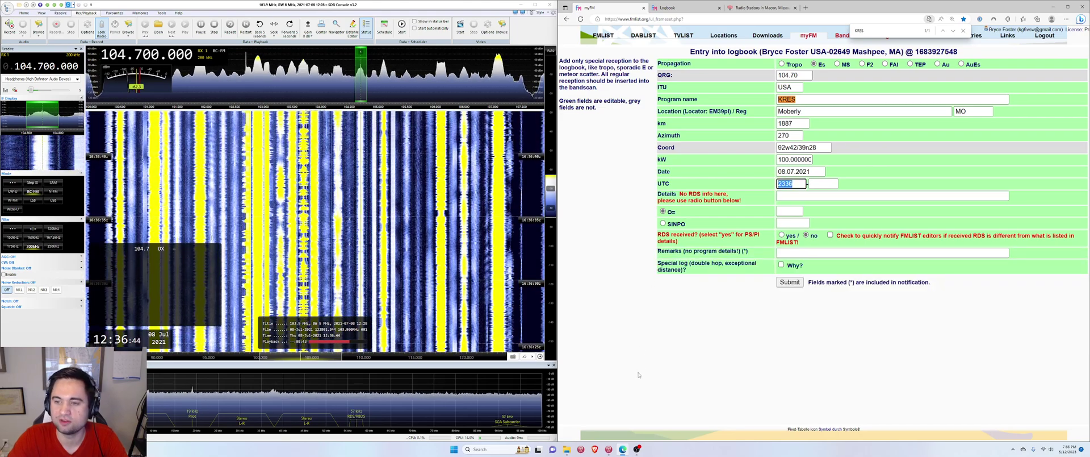
type("1635")
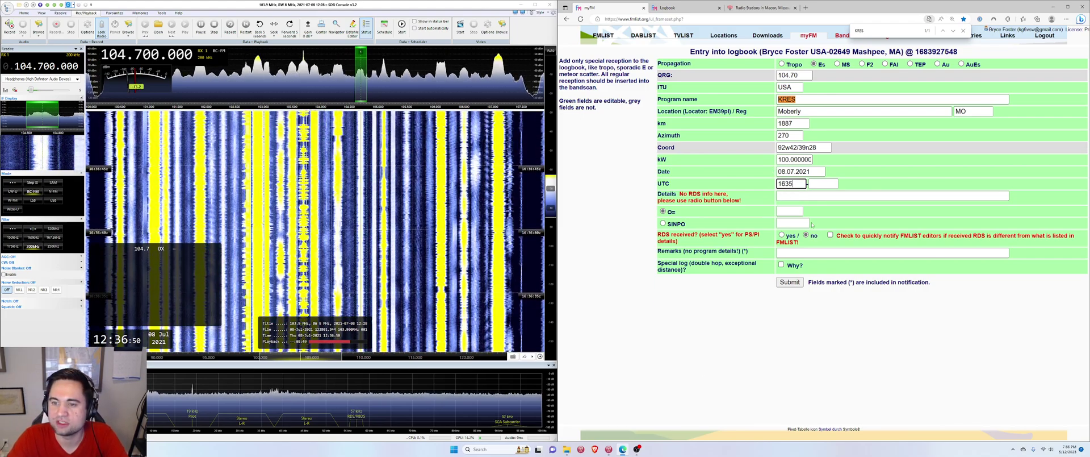
Step: Enter "Ad for Total Family Healthcare, Macon MO" as the reception details and submit the KRES entry
left_click(819, 197)
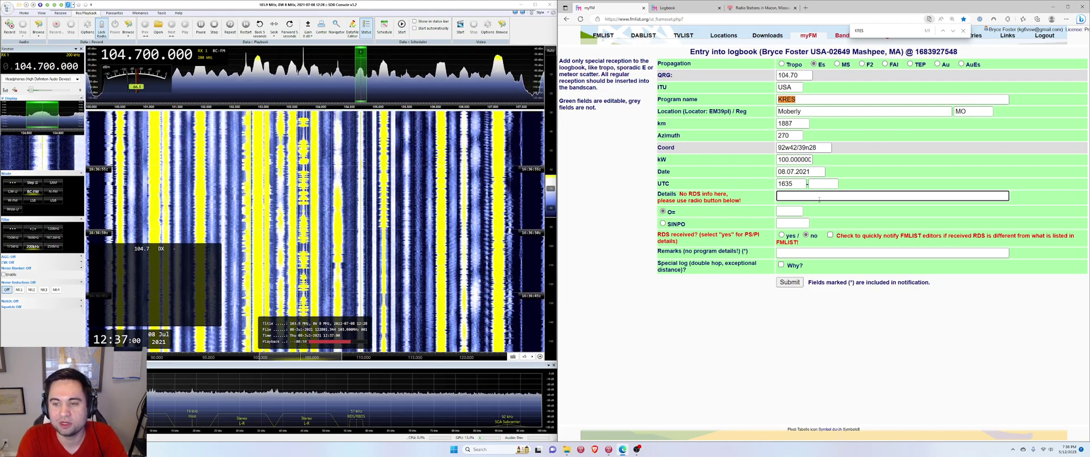
type("Ad for Total F")
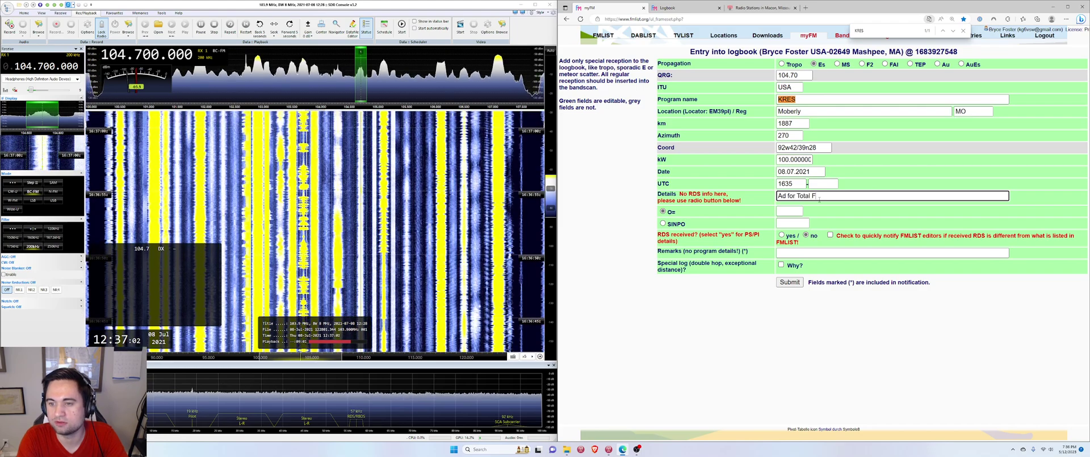
type("amily Healthca")
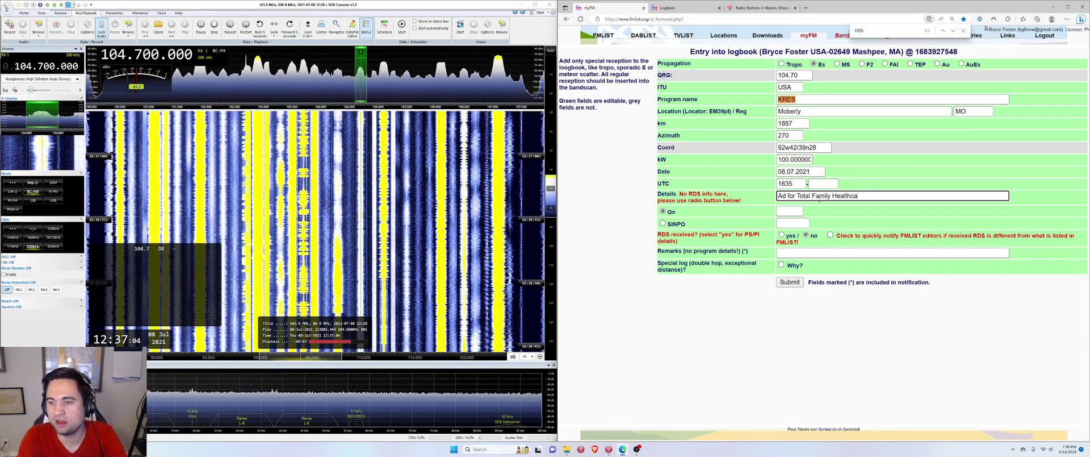
type("re, Macon MO")
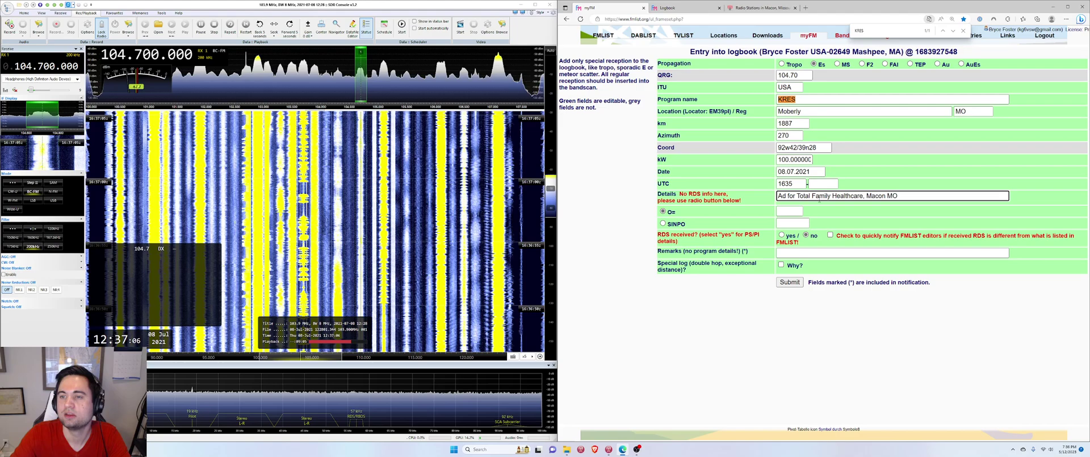
left_click(801, 282)
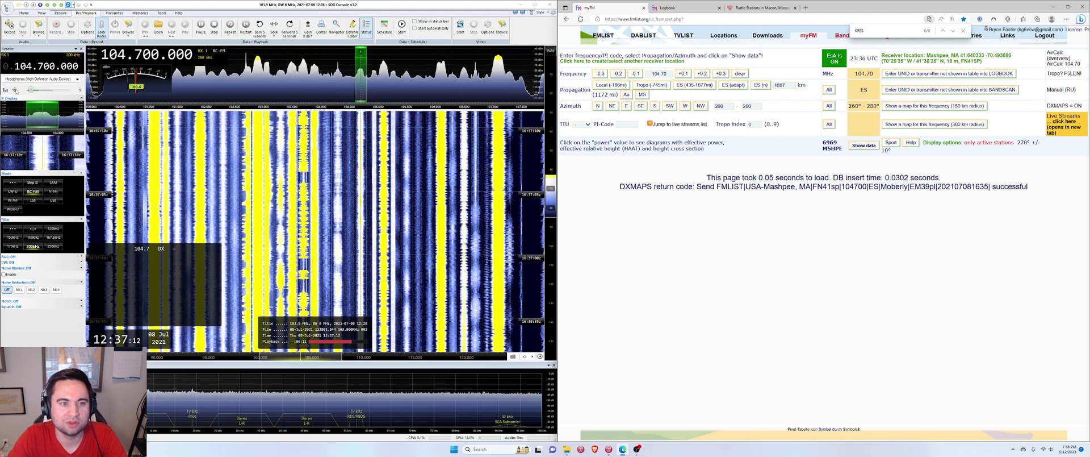
Step: Select the 105.5 MHz signal in the SDR recording and list the stations on 105.5 MHz in FMLIST
left_click(468, 197)
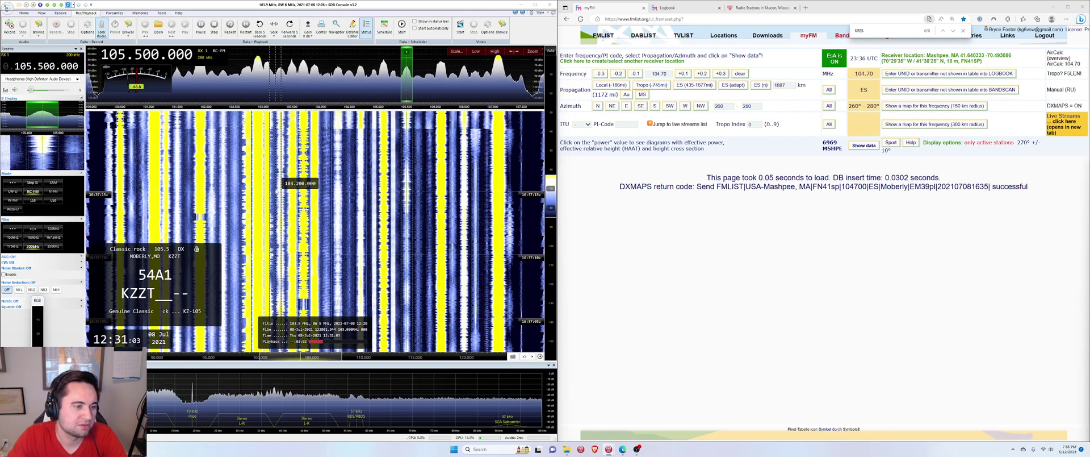
double_click(660, 74)
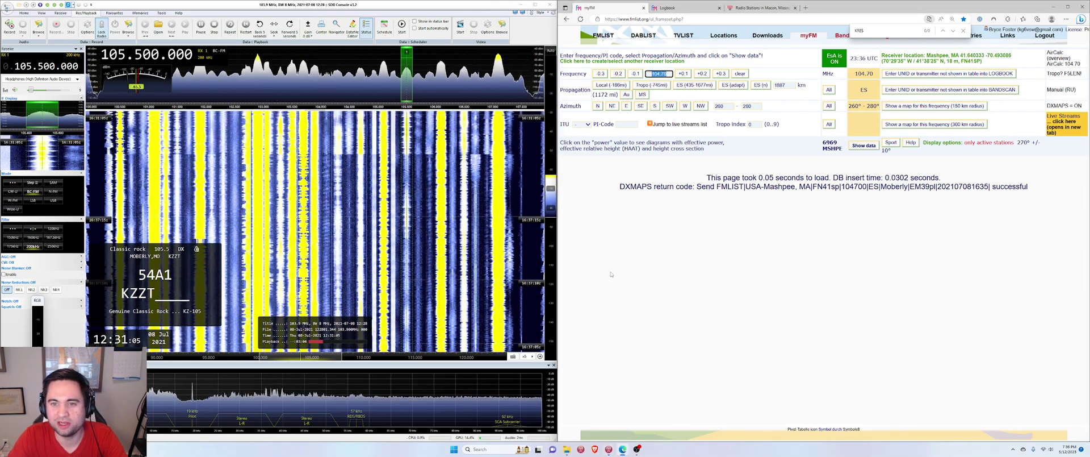
type("105.5")
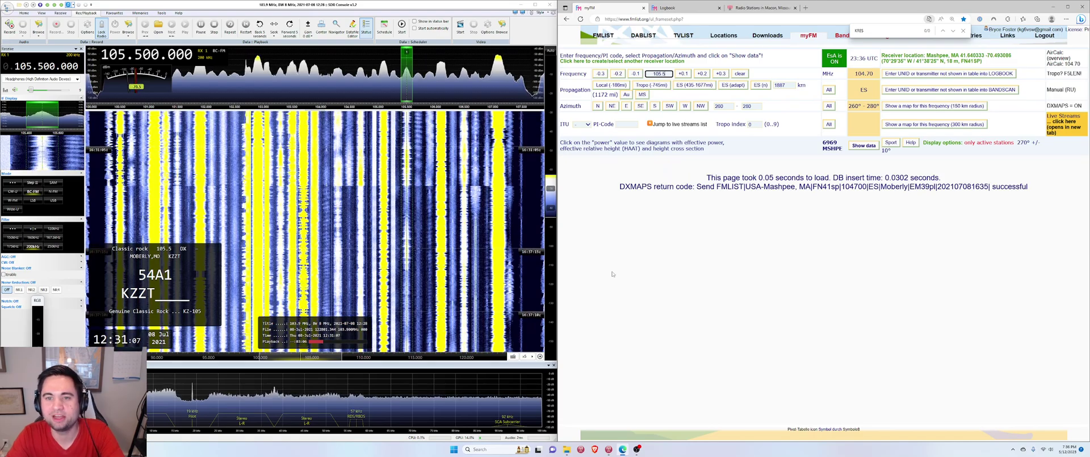
key("Return")
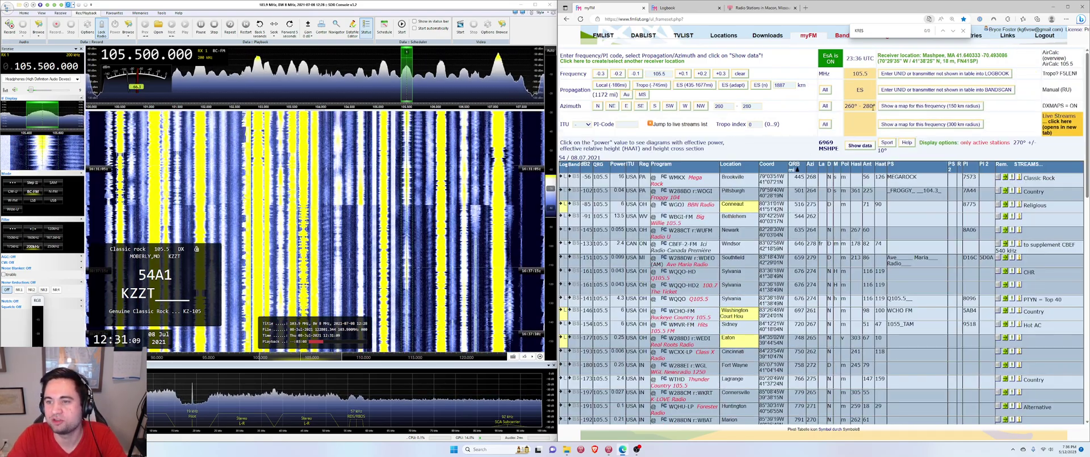
left_click_drag(873, 106, 845, 107)
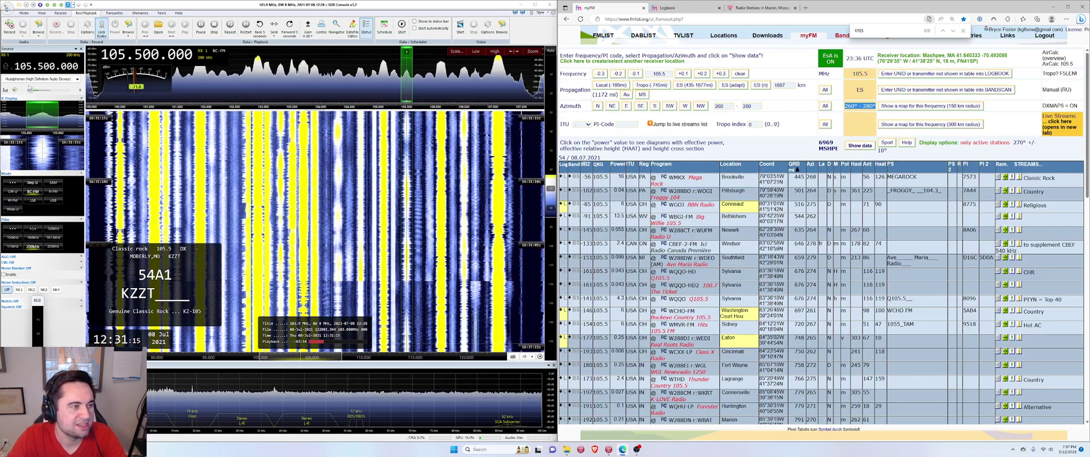
Step: Toggle the receiver's audio and search the 105.5 MHz station list for KZZT
left_click(16, 90)
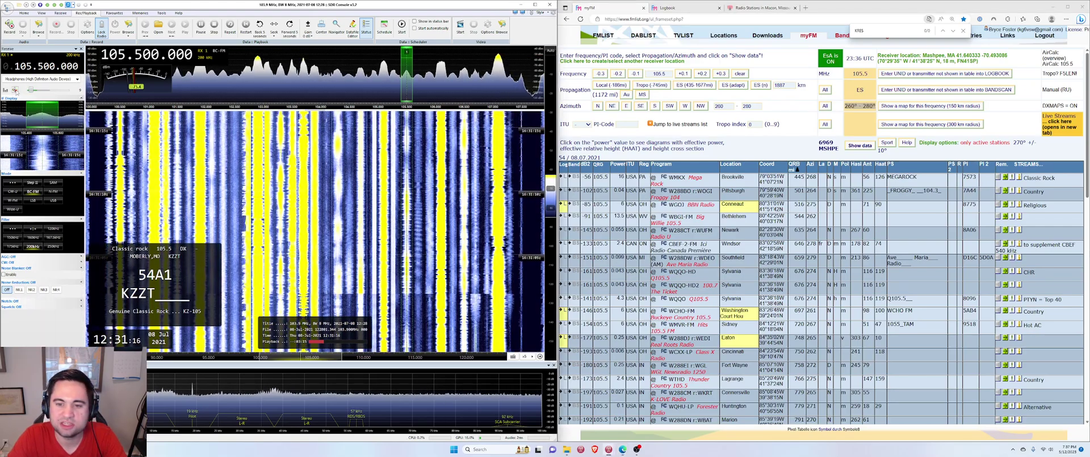
left_click(883, 30)
type("KZZT")
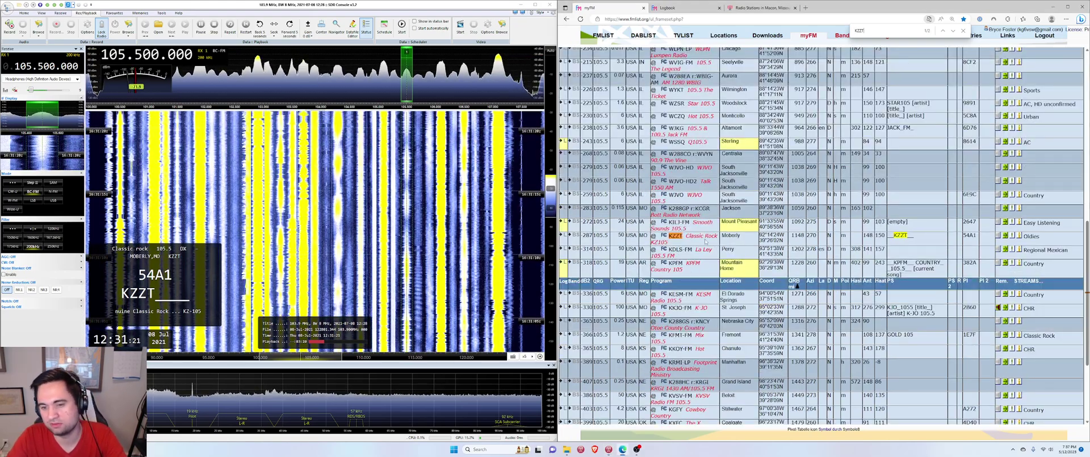
Step: Filter the 105.5 MHz station lookup by PI code 54A1 and open the logbook entry form for KZZT
scroll(714, 245, "up", 10)
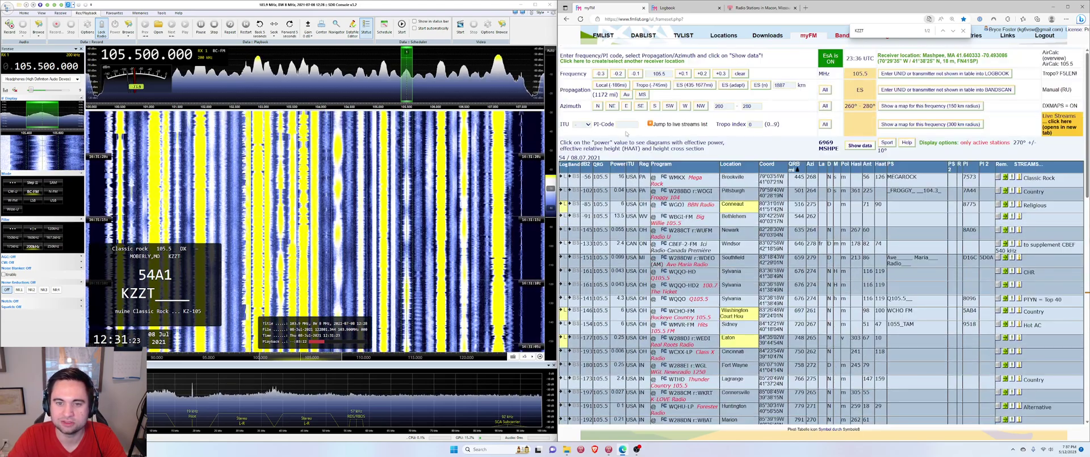
left_click(627, 125)
type("54A1")
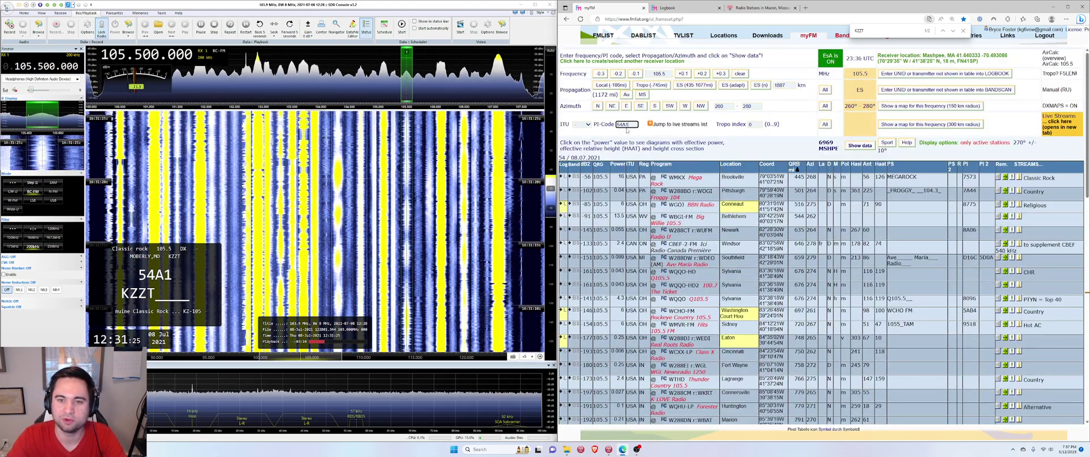
key("Return")
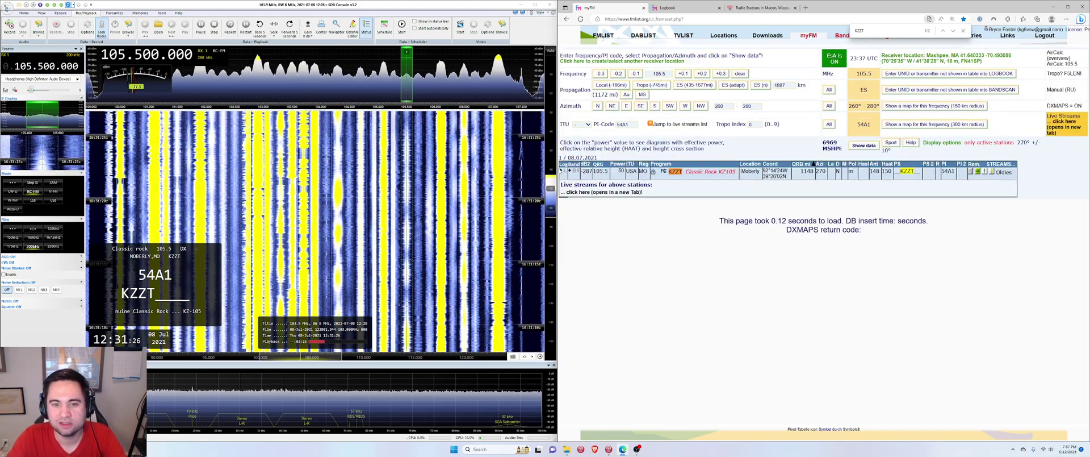
left_click(562, 171)
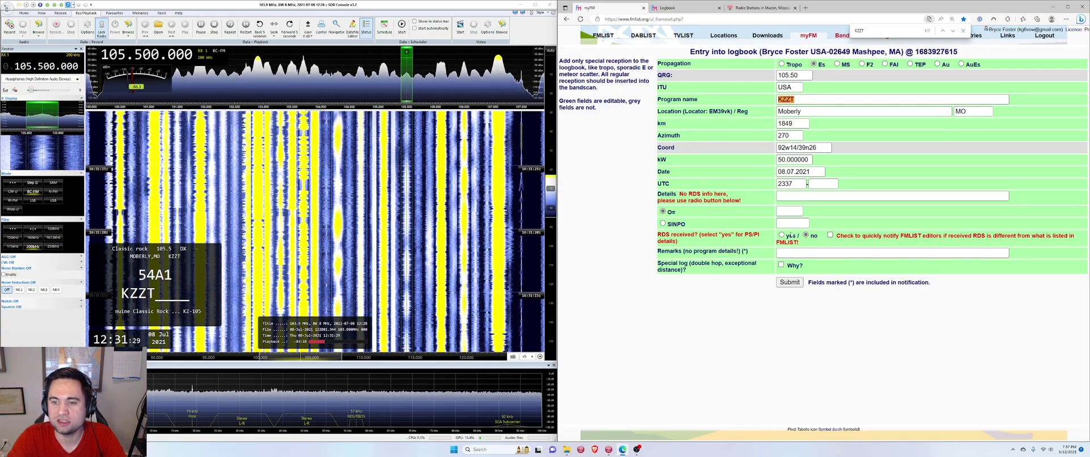
Step: Mark RDS as received for KZZT, set UTC start to 1631 and submit the entry, closing the page search
left_click(782, 235)
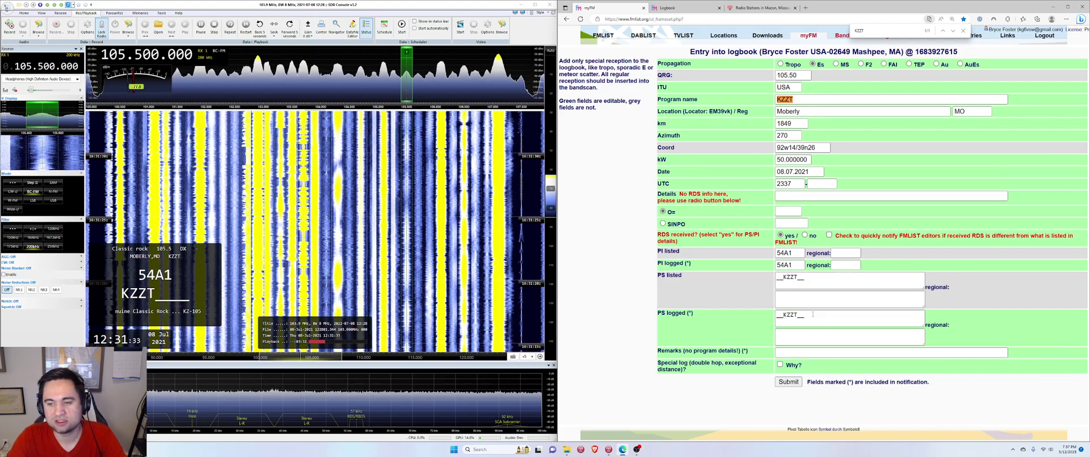
double_click(795, 184)
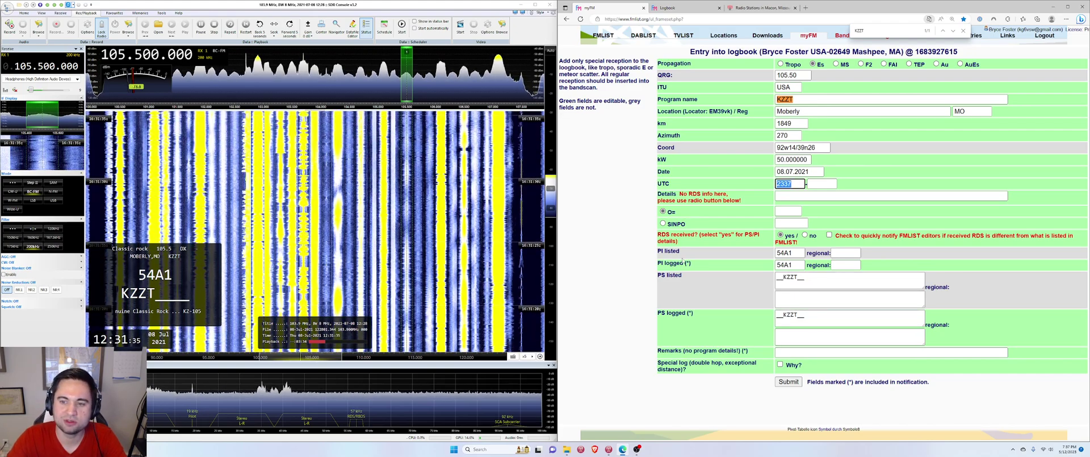
type("1631")
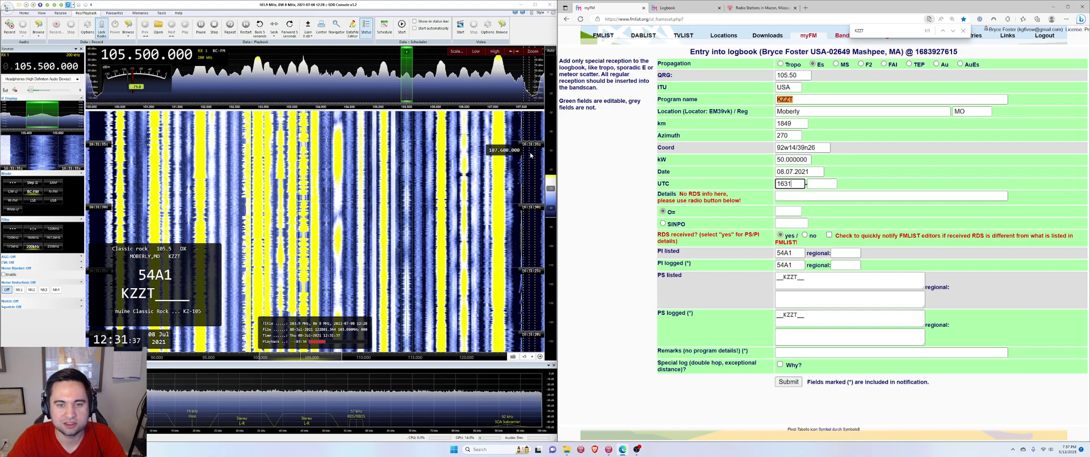
left_click(789, 384)
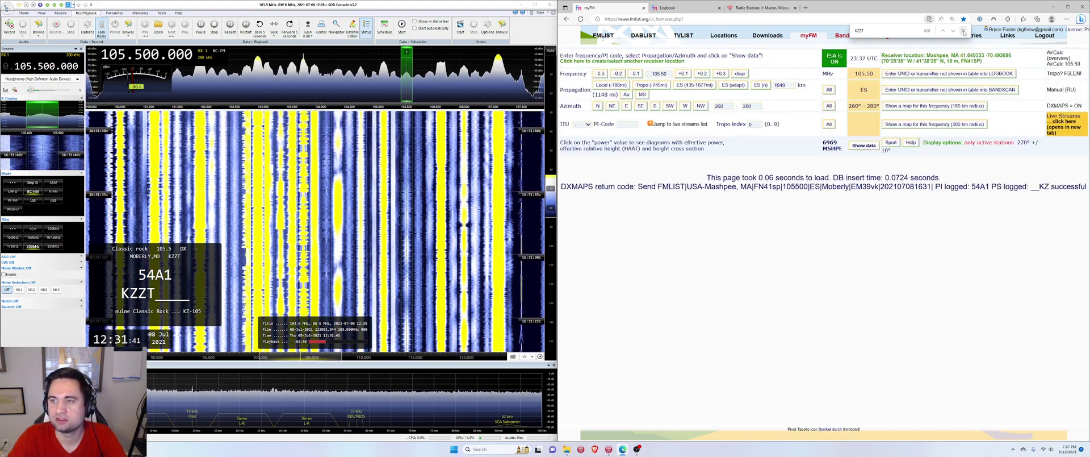
left_click(963, 30)
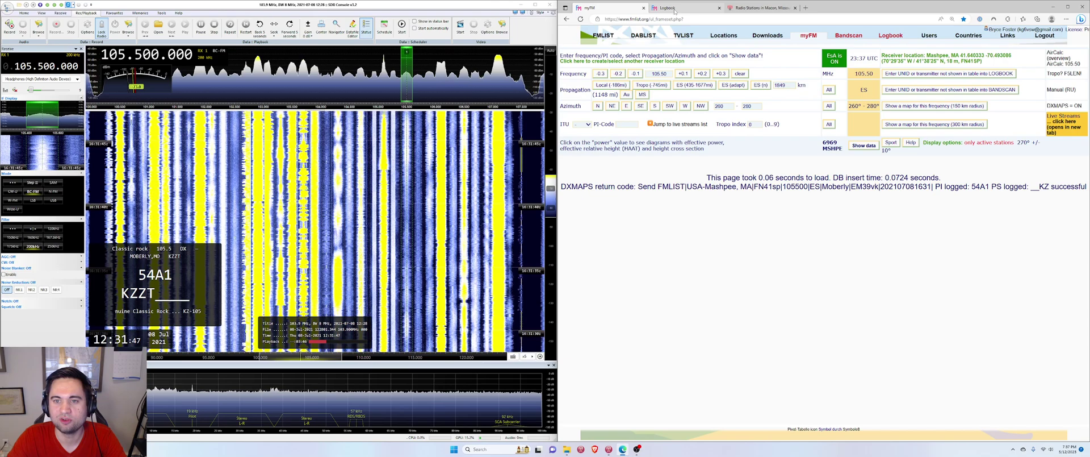
Step: Switch to the FMLIST logbook page and reload it to review the newly logged receptions
mouse_move(675, 11)
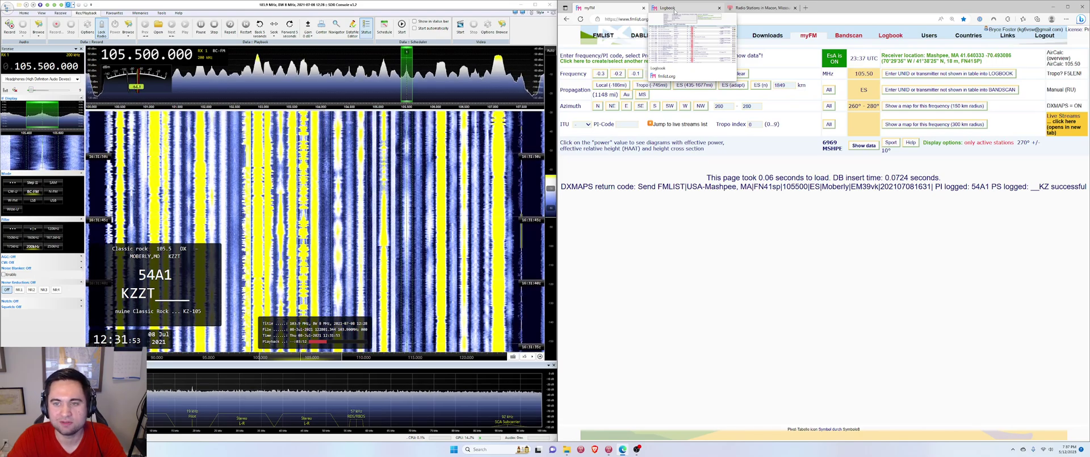
left_click(674, 9)
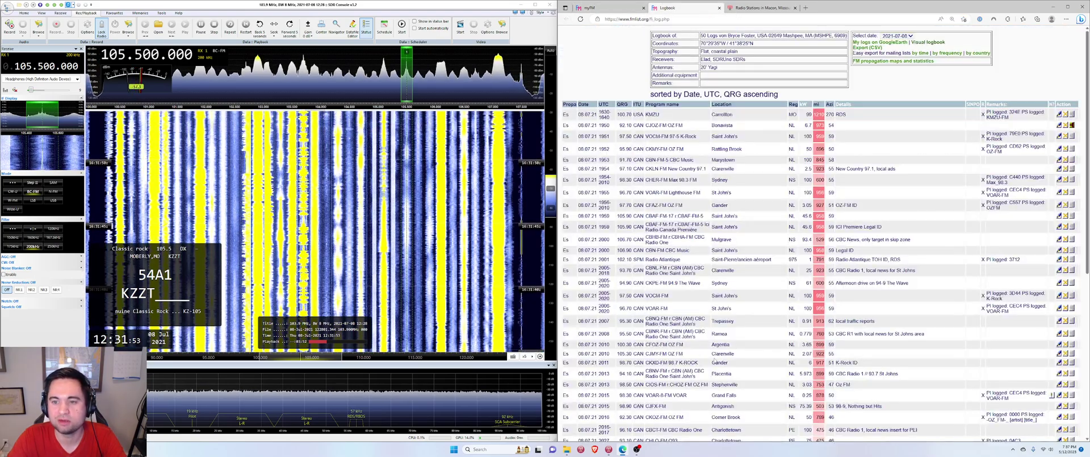
right_click(638, 71)
left_click(661, 105)
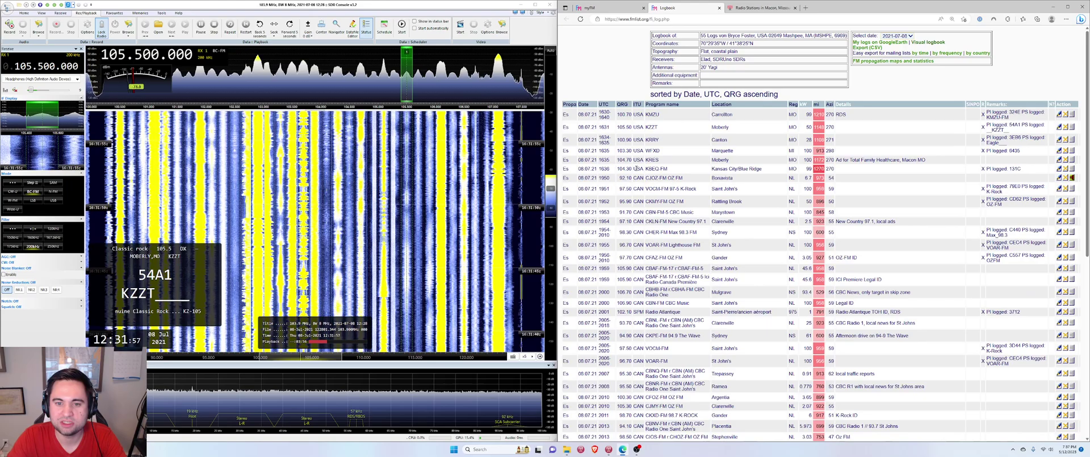
Step: Highlight the newest logged receptions in the logbook, clear the highlight and open the visual logbook map for that day
left_click_drag(668, 168, 561, 116)
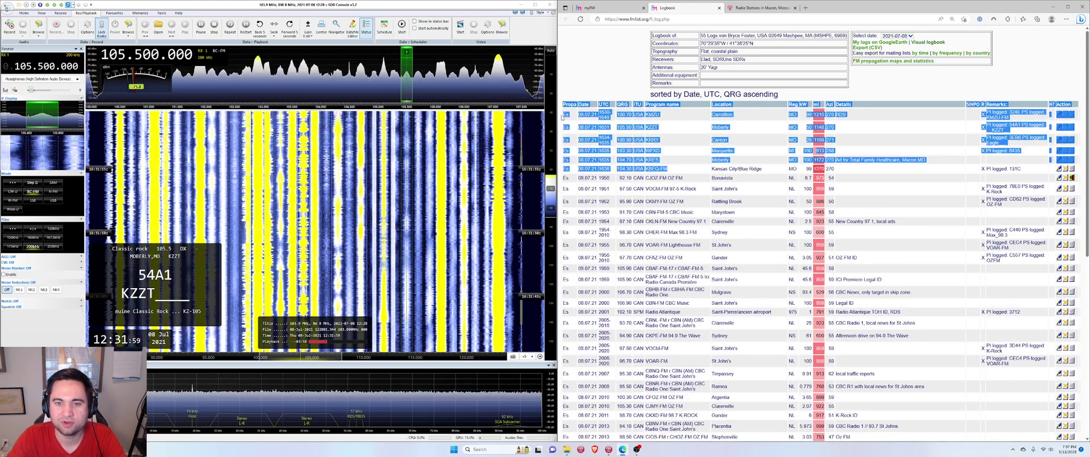
left_click(853, 157)
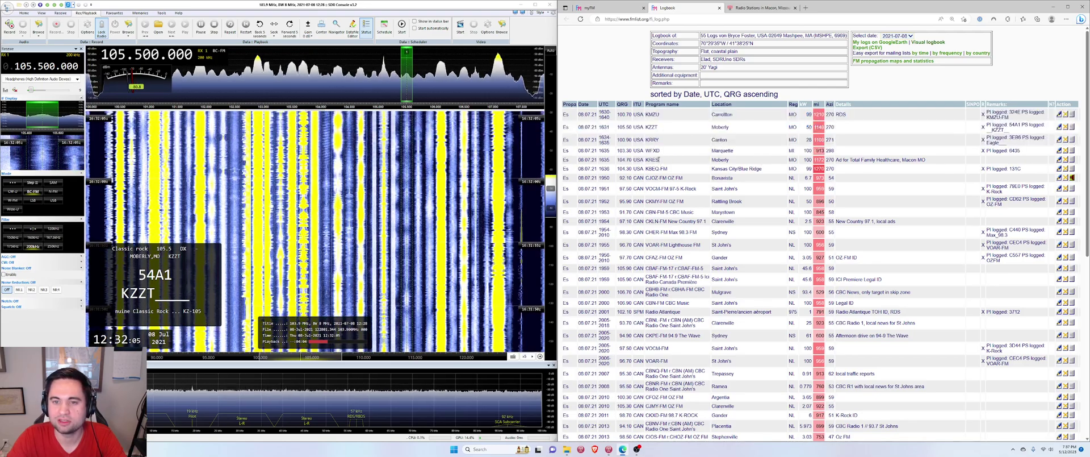
middle_click(933, 42)
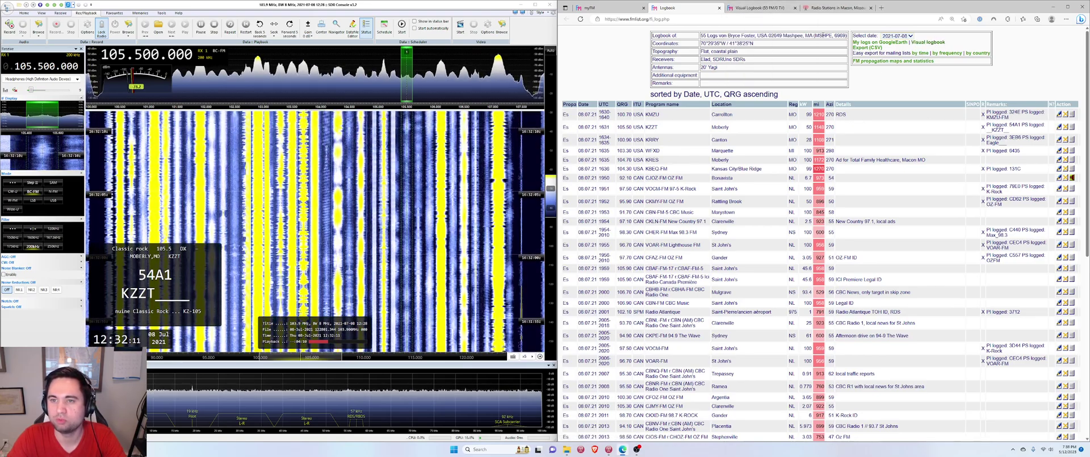
left_click(765, 8)
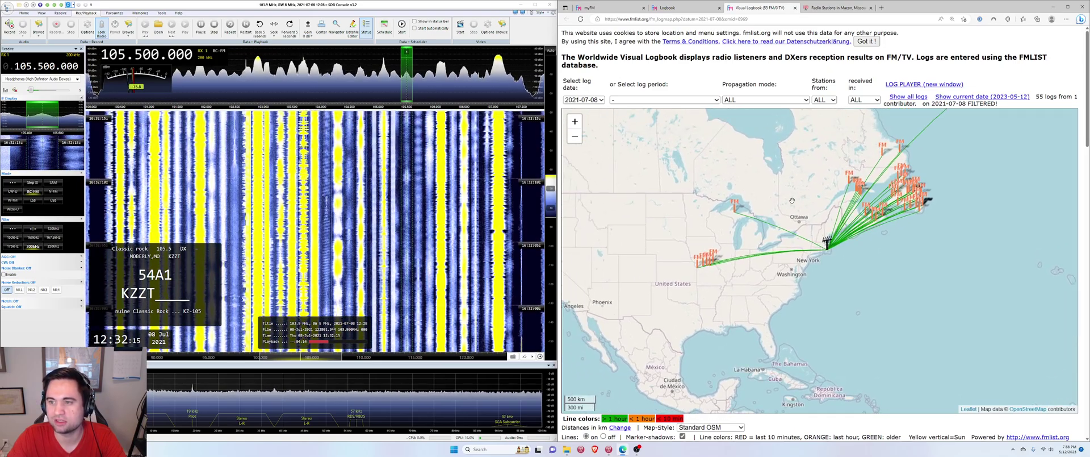
left_click(684, 101)
left_click(684, 102)
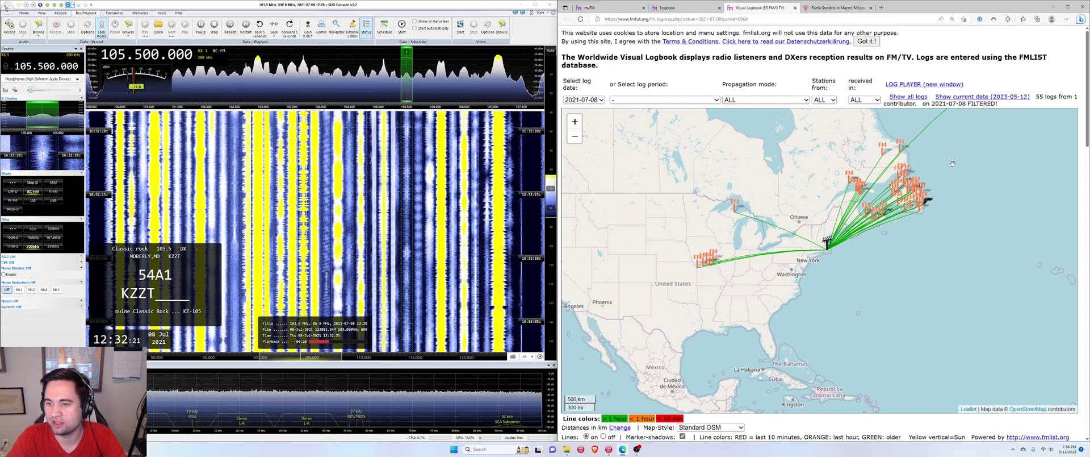
Step: View the details of the Sept-Iles reception on the map and examine the reception paths to eastern Canada and Iceland
left_click_drag(950, 166, 945, 172)
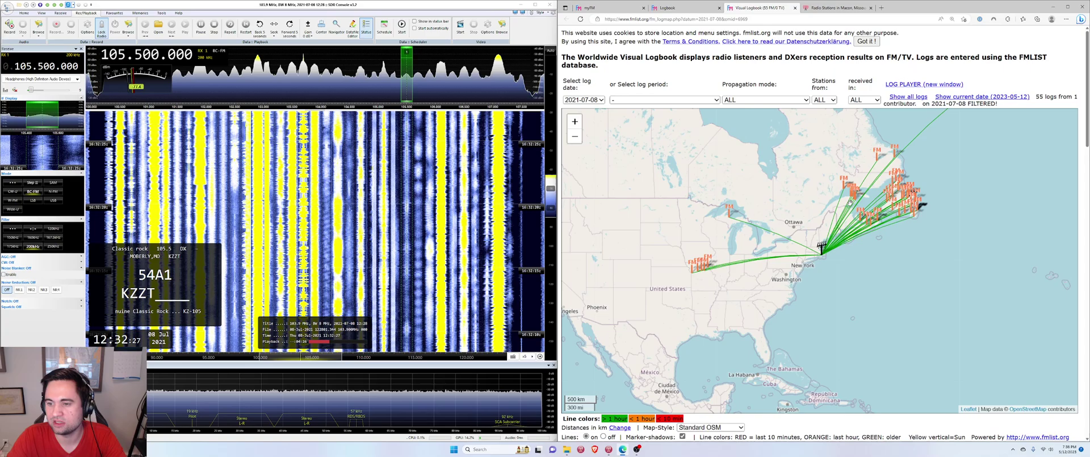
left_click(914, 195)
left_click(858, 180)
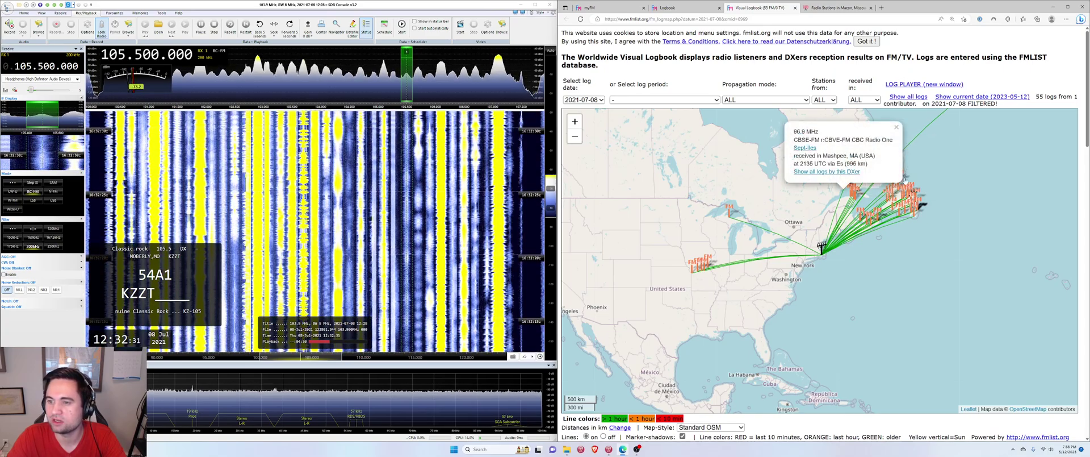
left_click(946, 137)
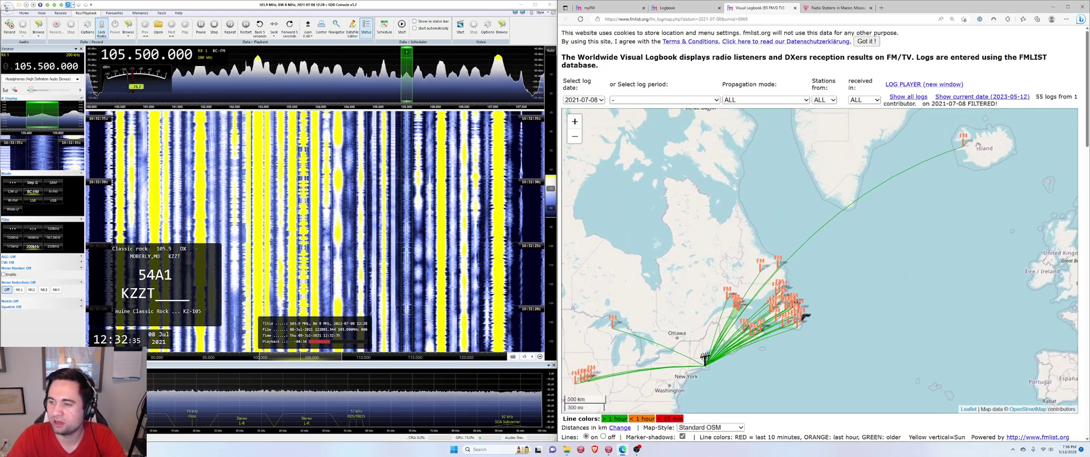
left_click_drag(970, 142, 995, 132)
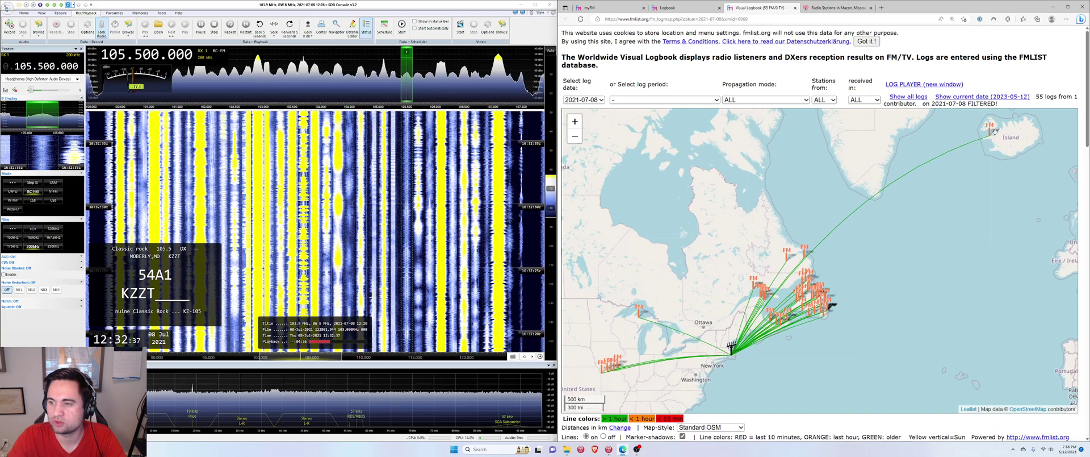
left_click_drag(843, 269, 882, 246)
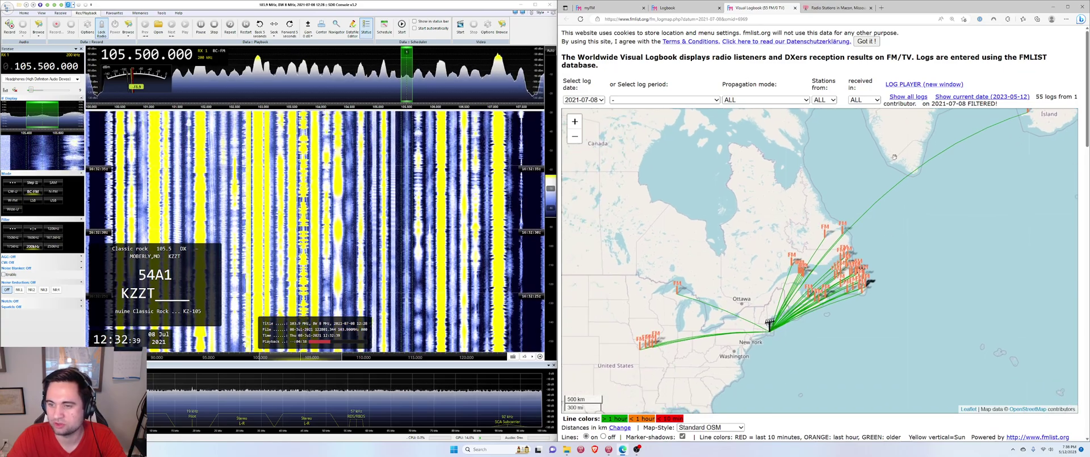
left_click_drag(719, 279, 779, 223)
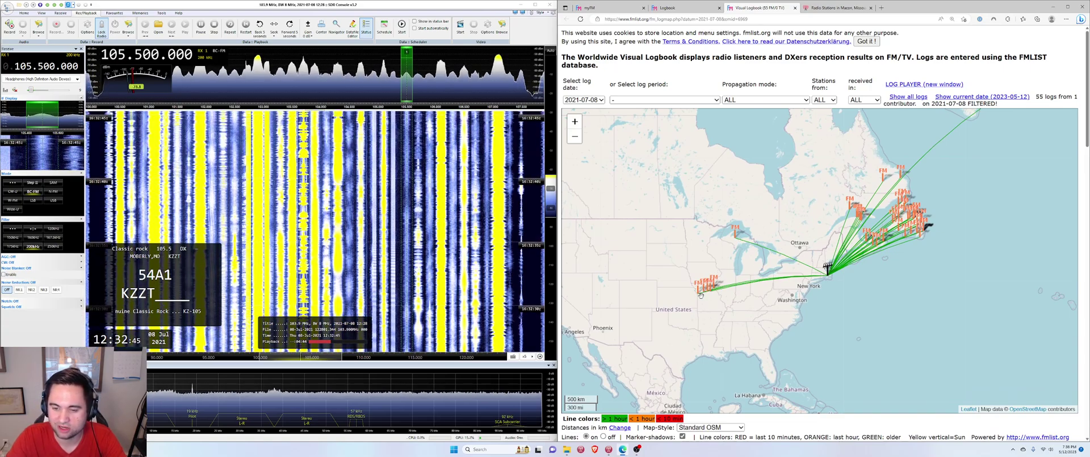
Step: Examine the cluster of Missouri receptions on the map up close and their paths back to the receiver in Massachusetts
left_click(577, 123)
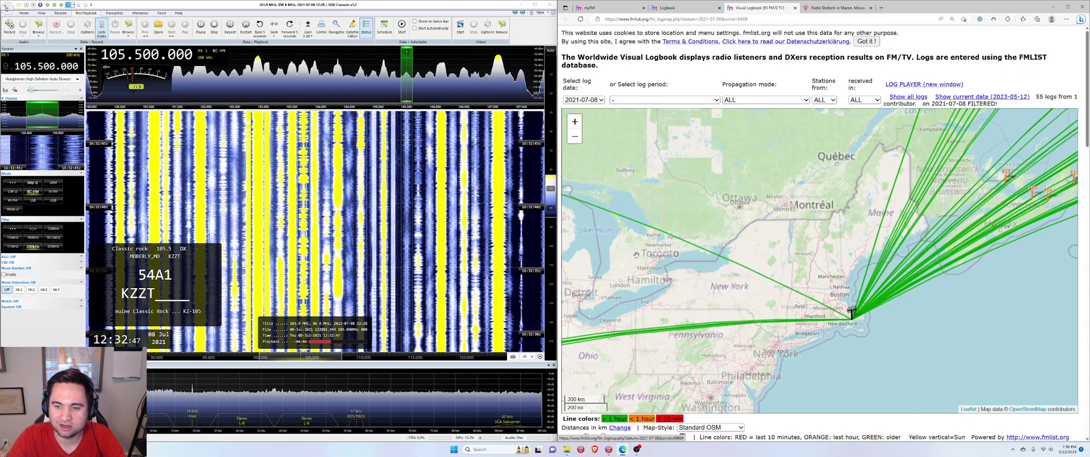
scroll(849, 196, "up", 1)
left_click_drag(813, 204, 850, 195)
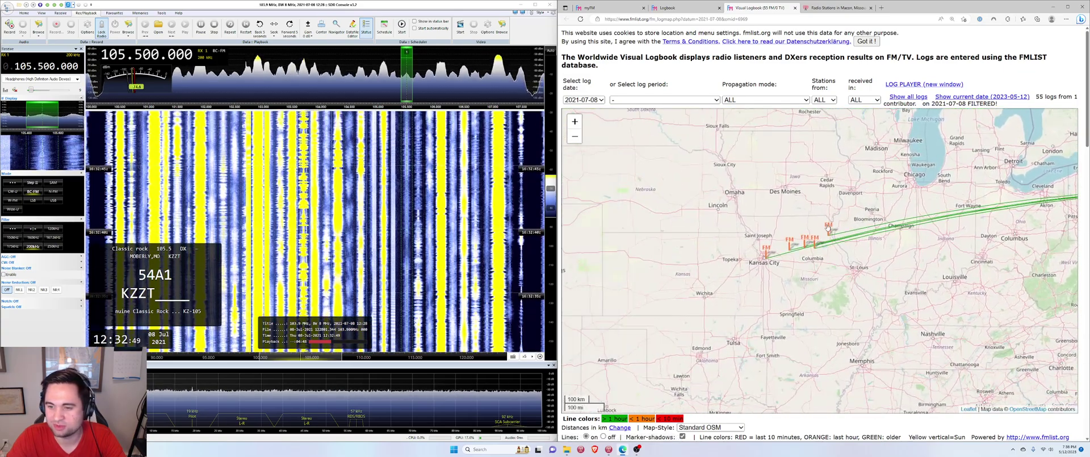
left_click_drag(775, 253, 650, 287)
left_click(575, 136)
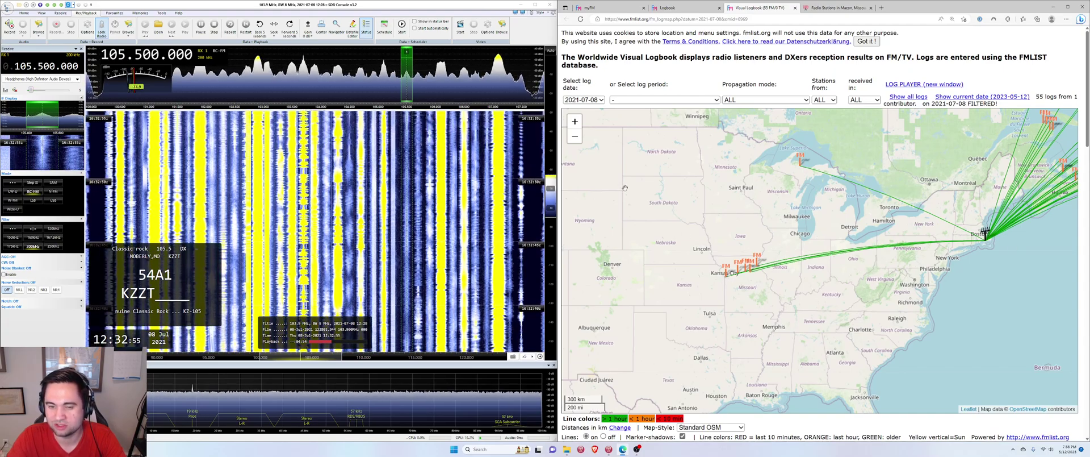
left_click(575, 121)
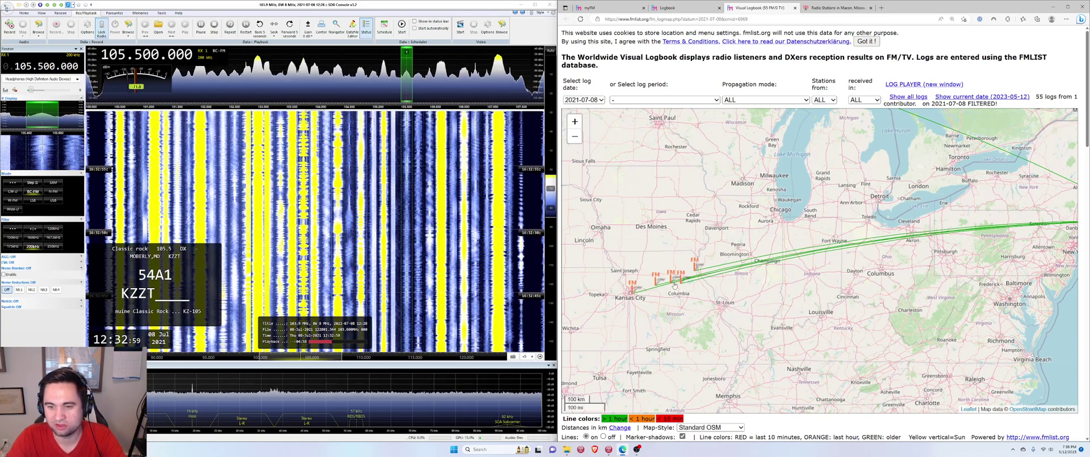
left_click(575, 136)
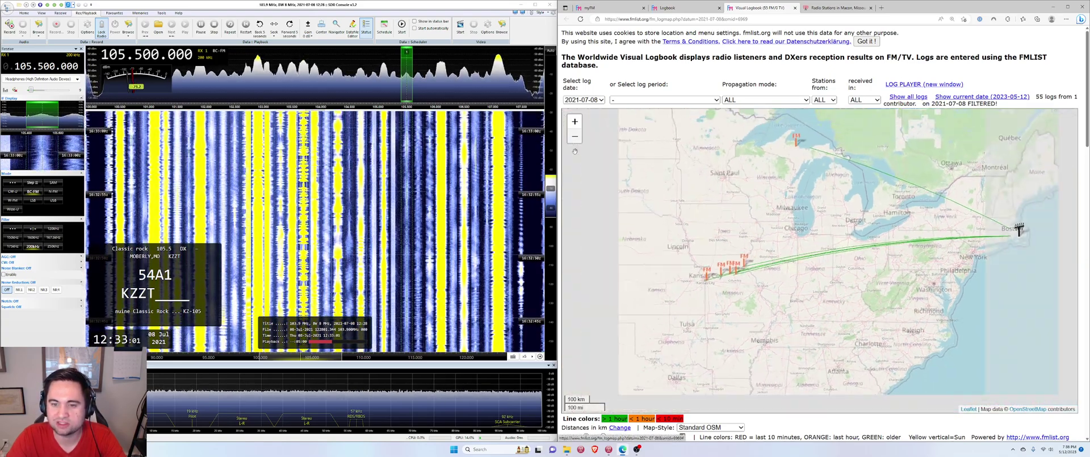